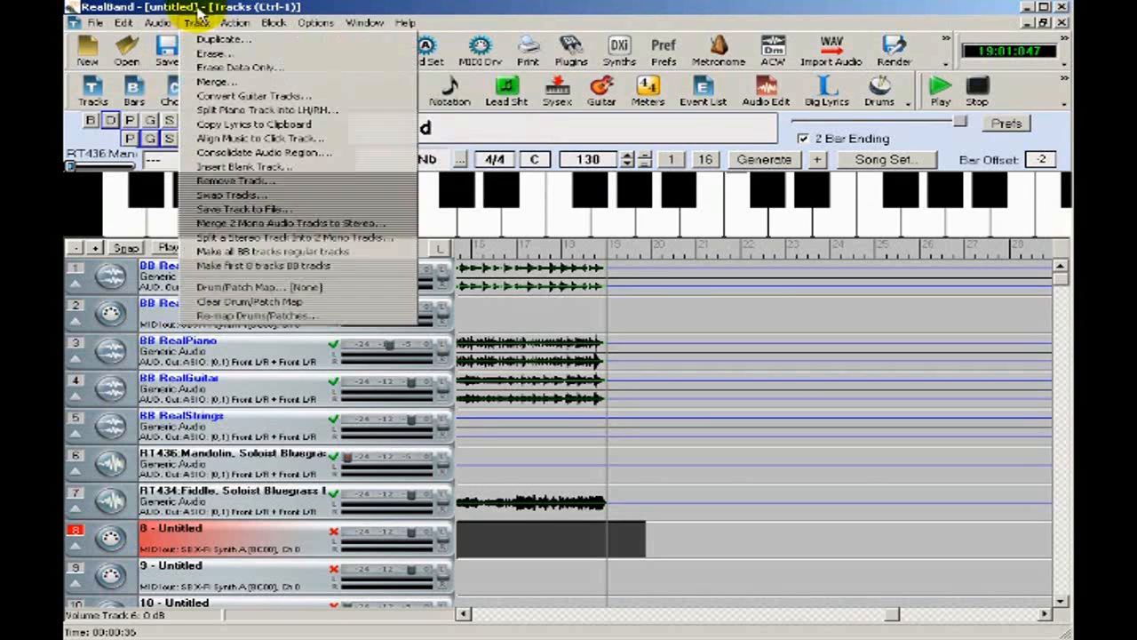
Open the "_BLSw_GS Demo (ALL REALTRACKS - Bass, Organ, Electric Guitar, Guitar Solo).SGU" song from the RealTracks - Demos folder.
left_click(96, 19)
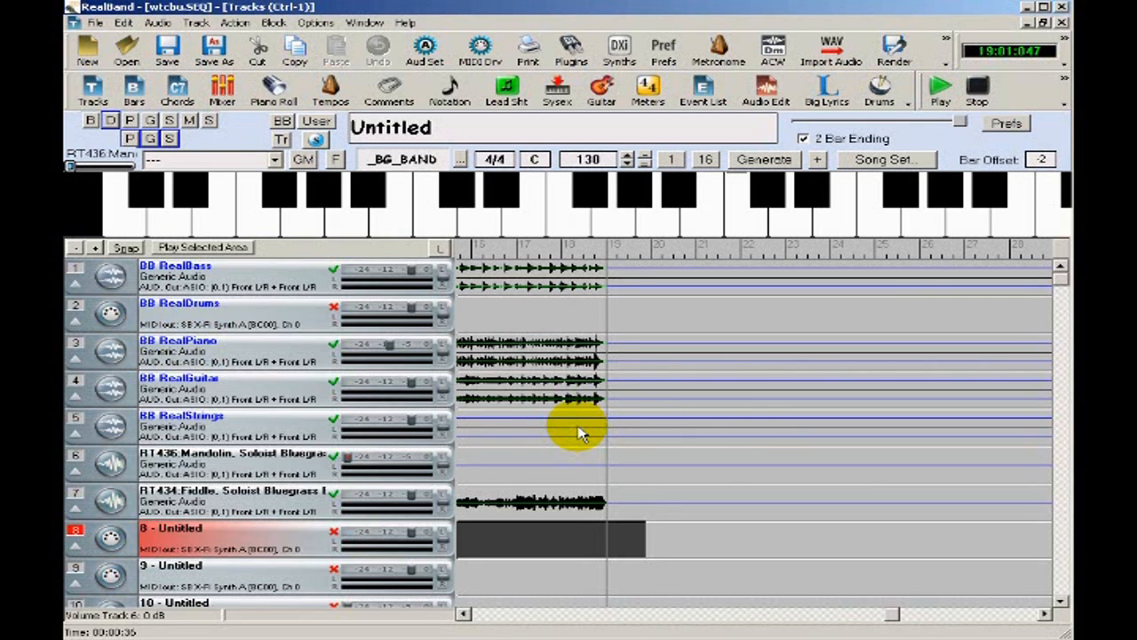
left_click(128, 53)
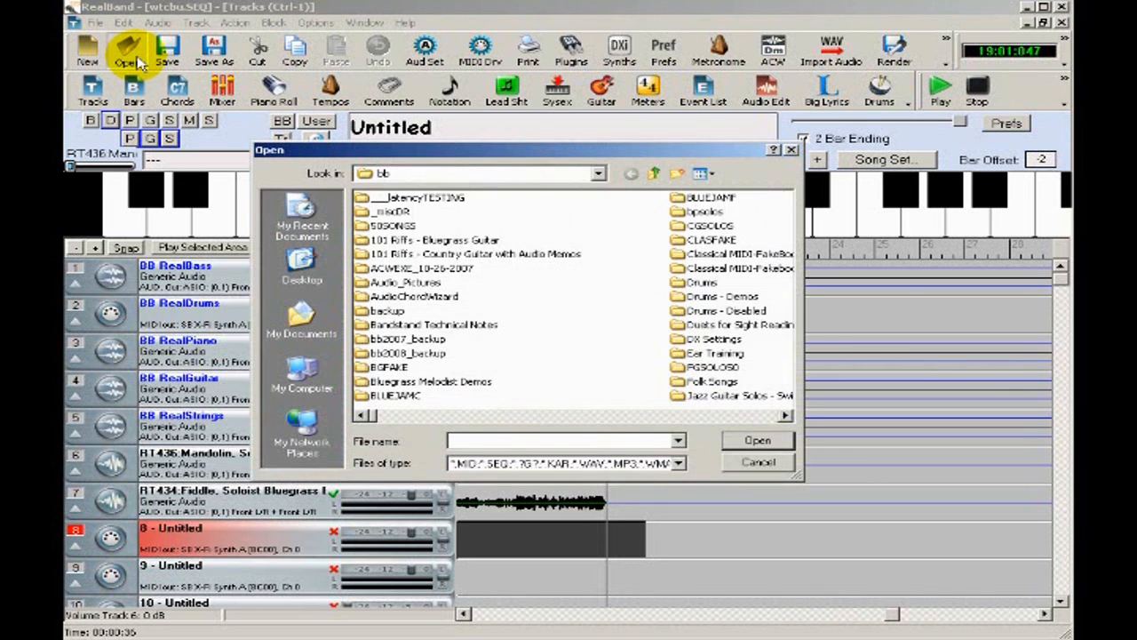
left_click(744, 415)
left_click(745, 415)
left_click(745, 415)
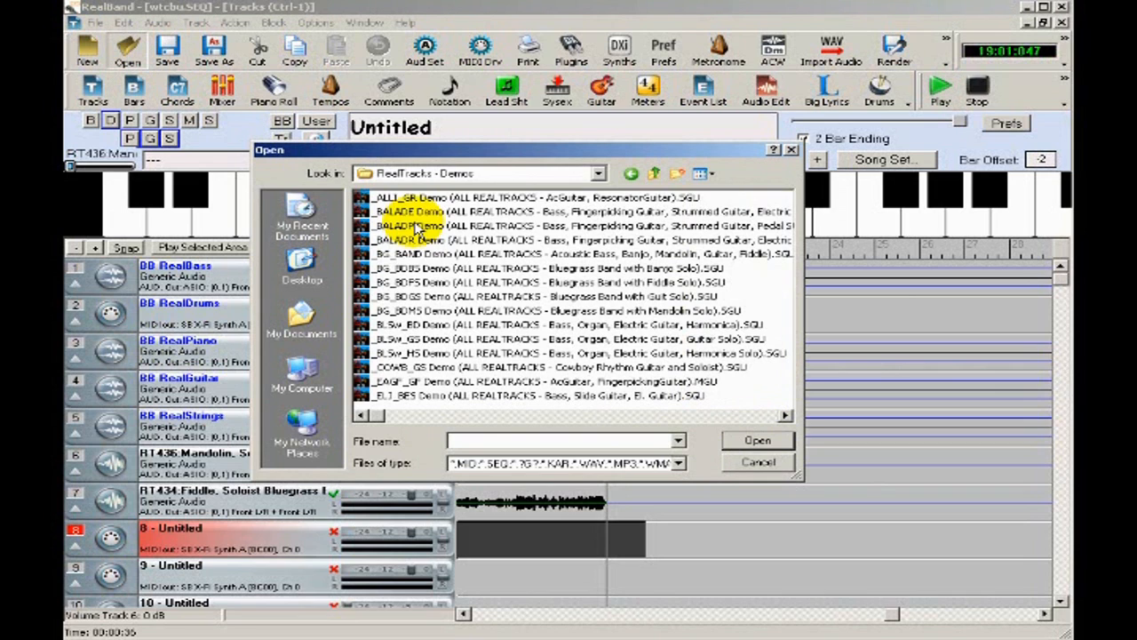
double_click(582, 340)
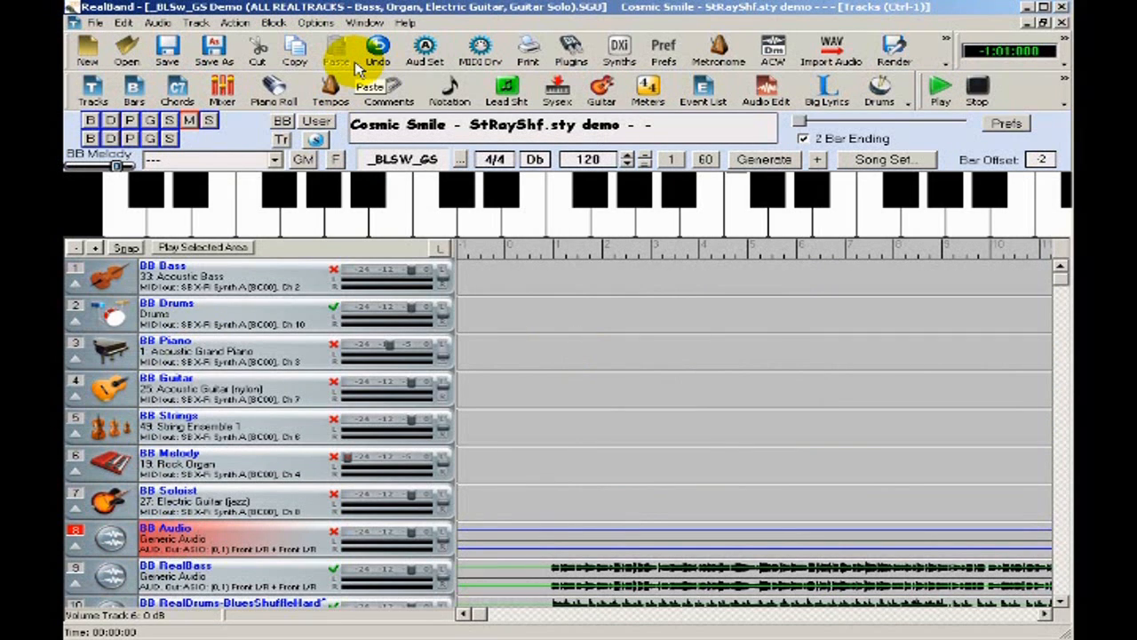
Play back the demo's RealTracks and RealDrums from just before bar 1, and stop after about 14 bars.
left_click(1061, 601)
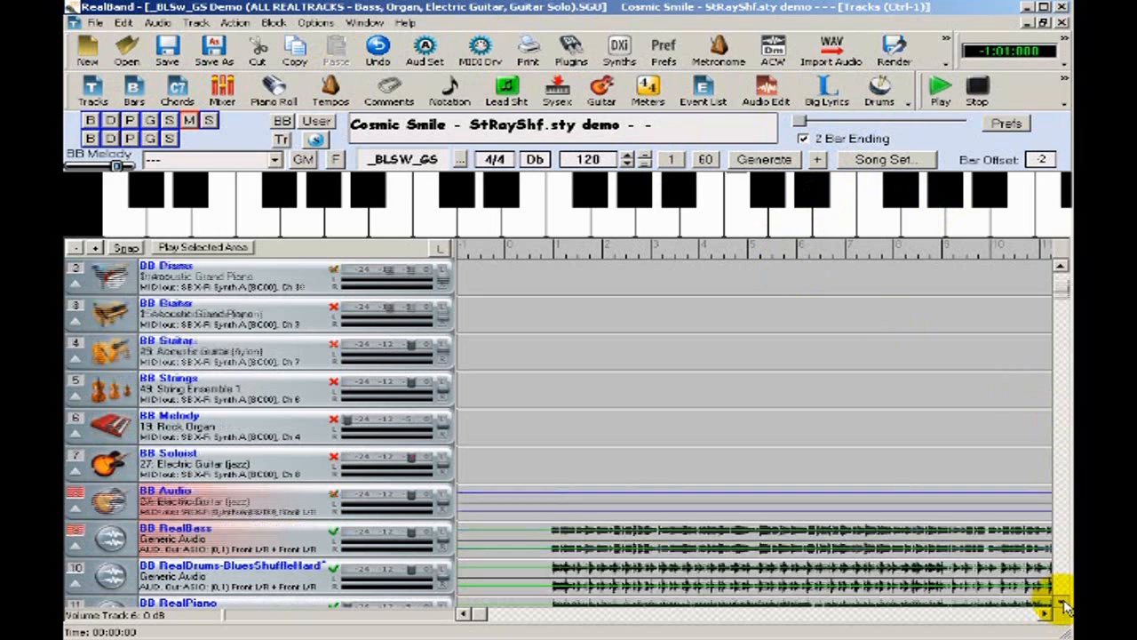
left_click(504, 400)
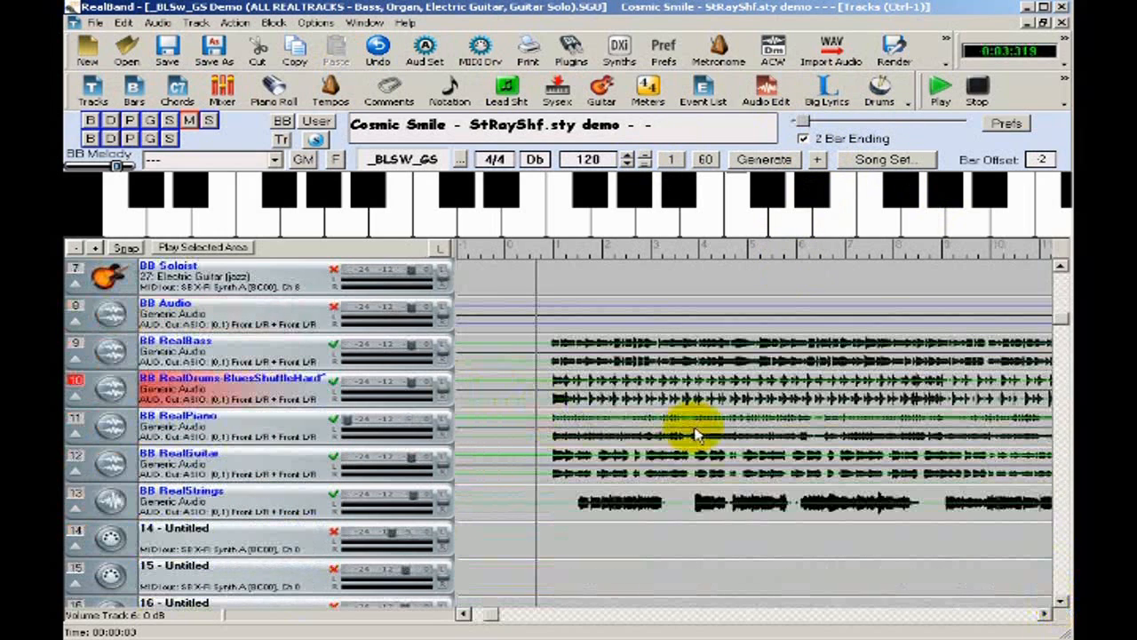
key("space")
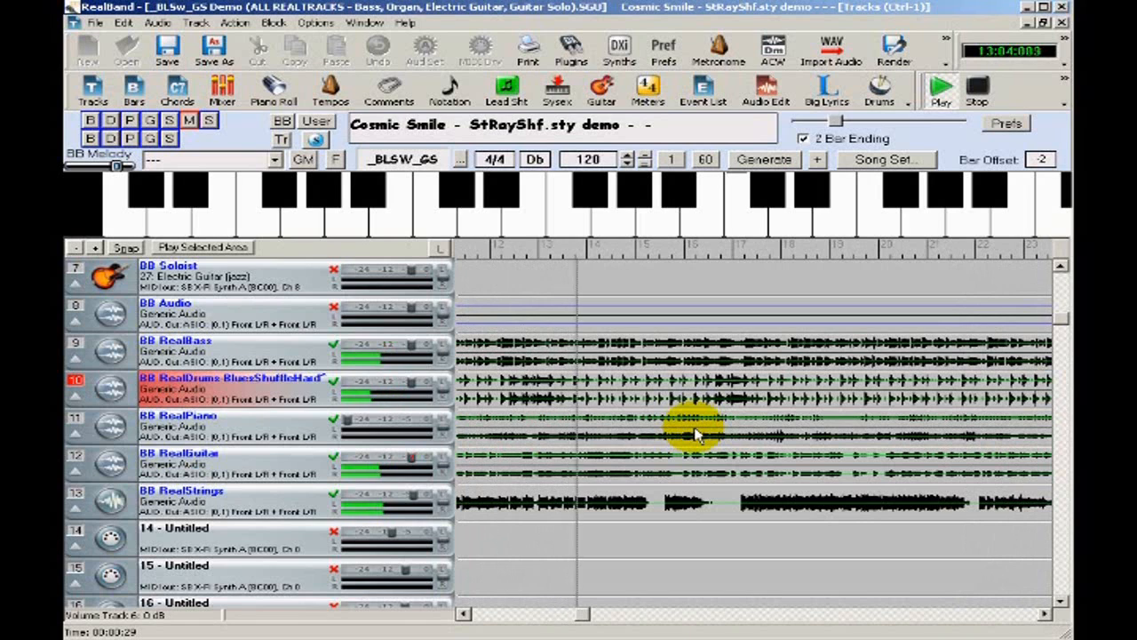
left_click(977, 89)
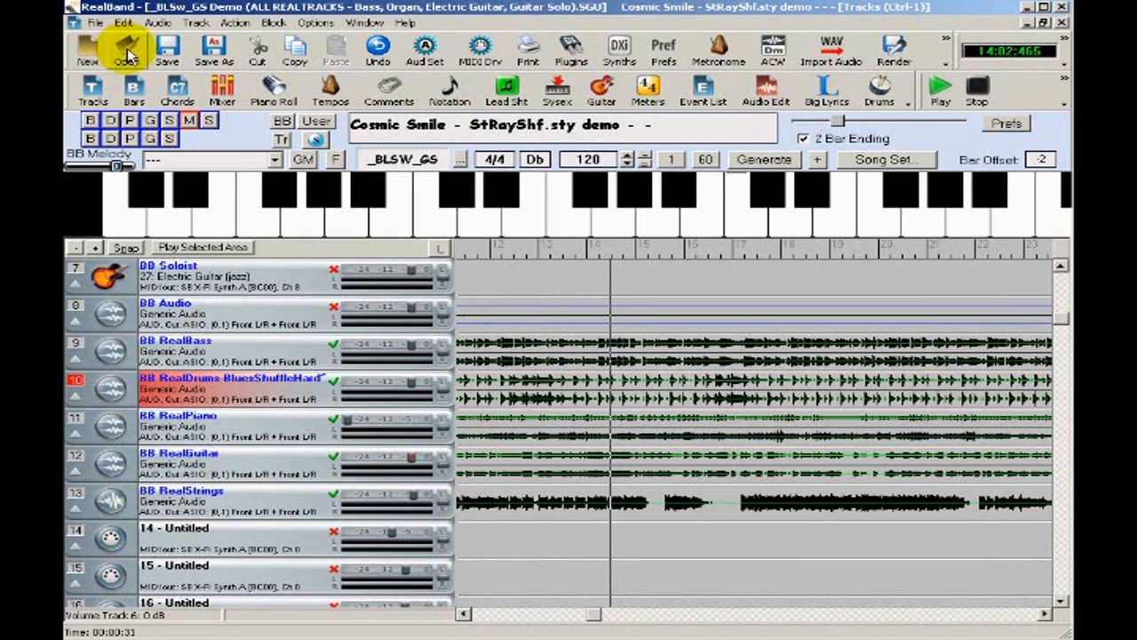
Open the jaysblue.seq file from the pt folder and play back its piano track for about 13 bars.
left_click(127, 54)
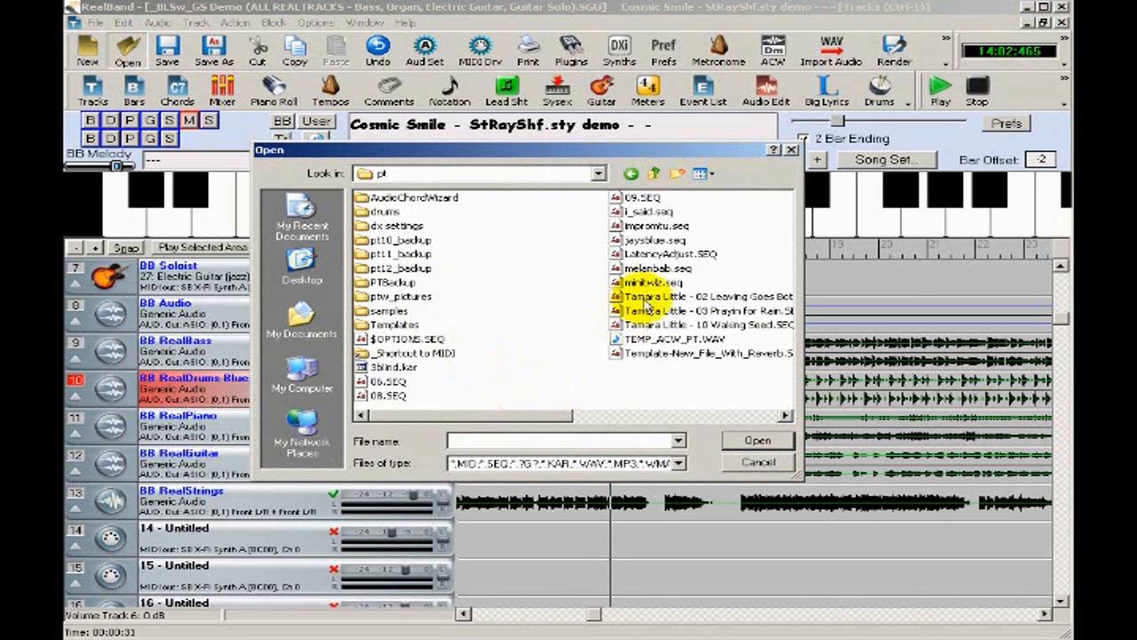
double_click(656, 240)
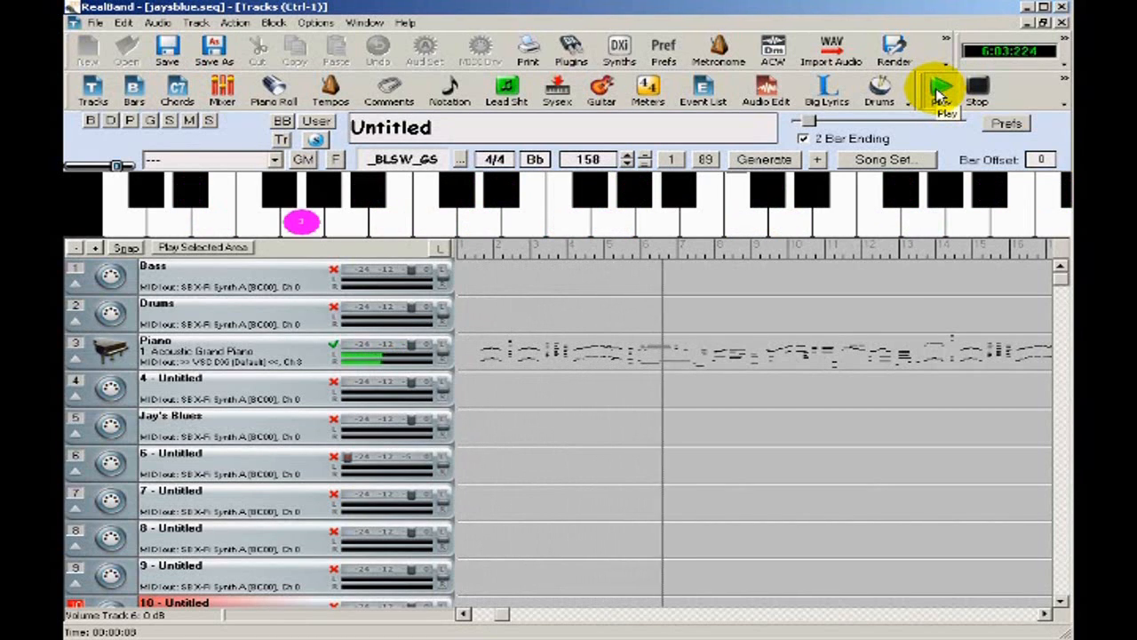
left_click(982, 92)
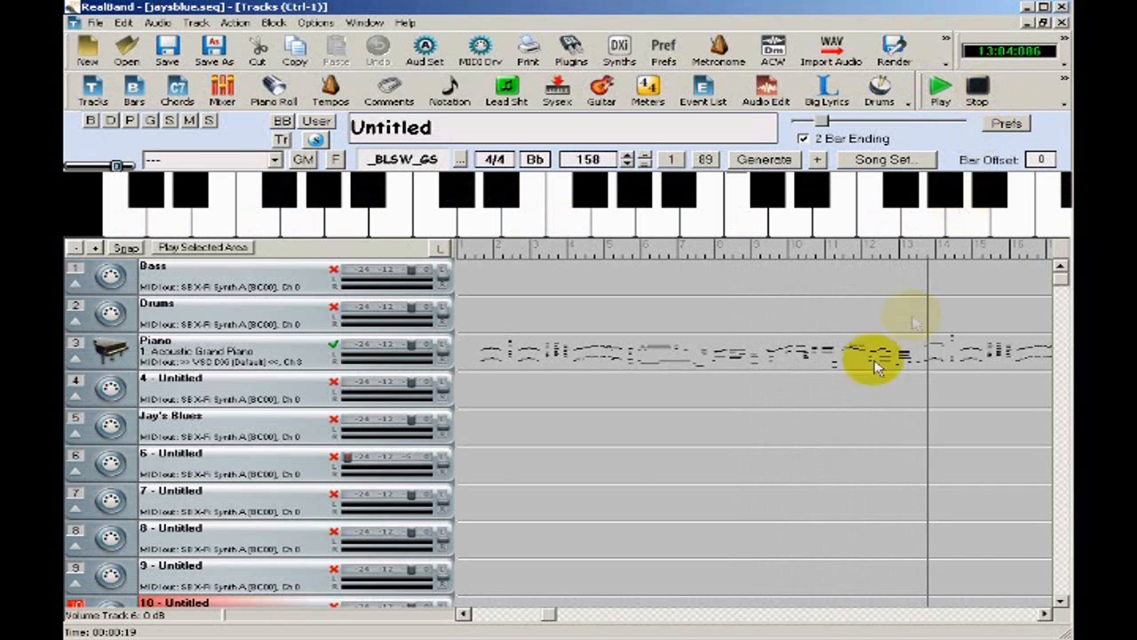
Generate a RealDrums part with the JazzBrushes#1 style on empty track 4 and play it back with the piano.
right_click(809, 388)
left_click(857, 582)
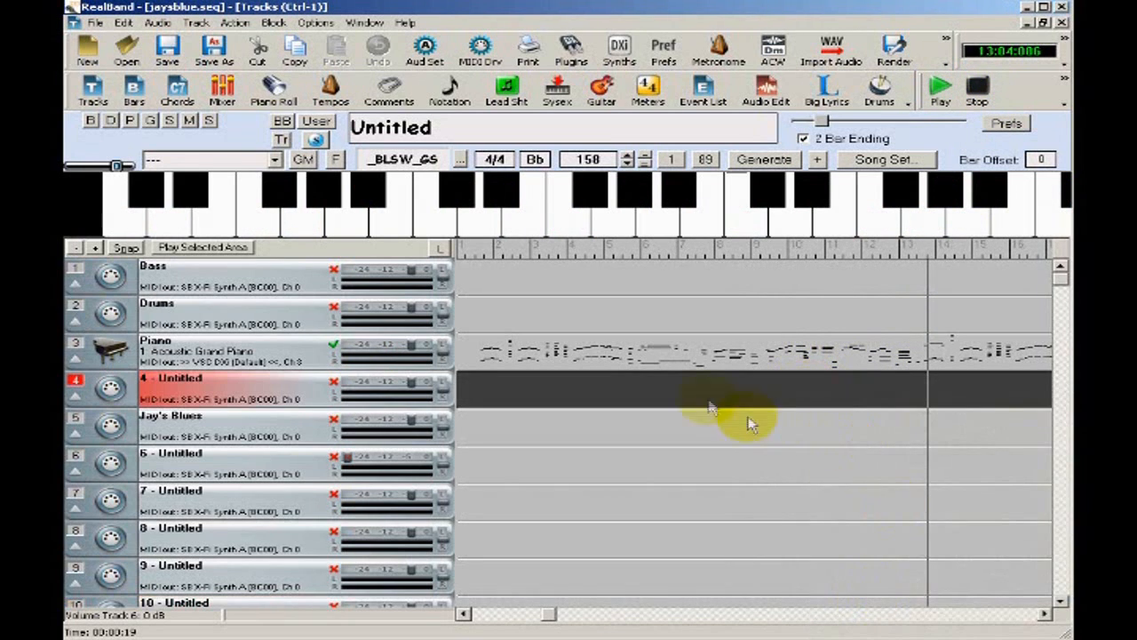
right_click(706, 390)
left_click(851, 607)
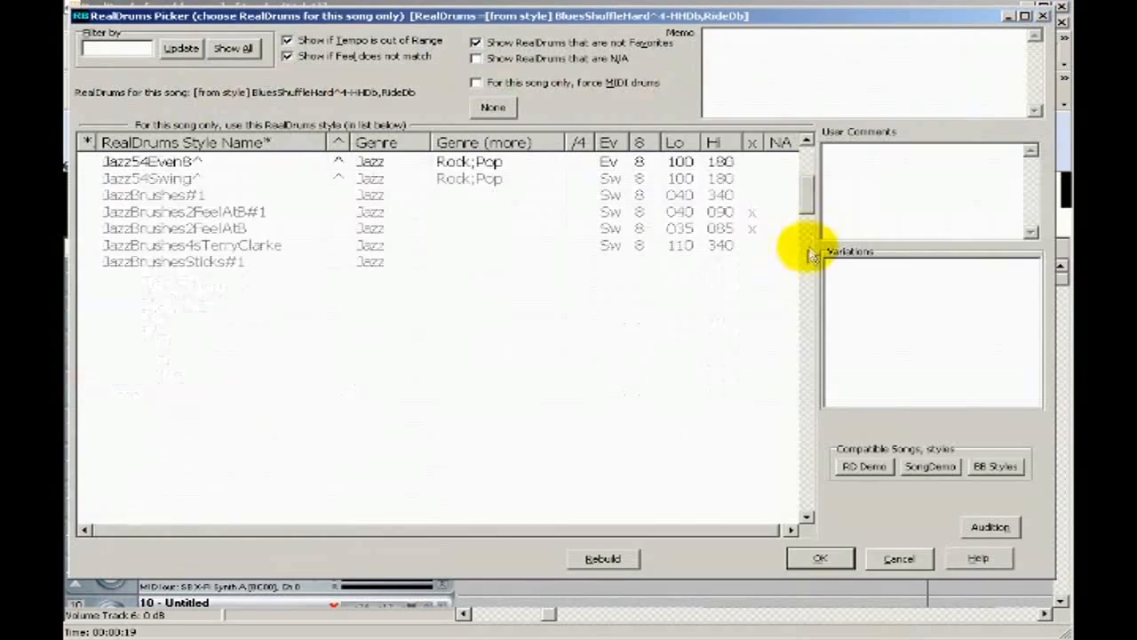
left_click_drag(809, 253, 810, 254)
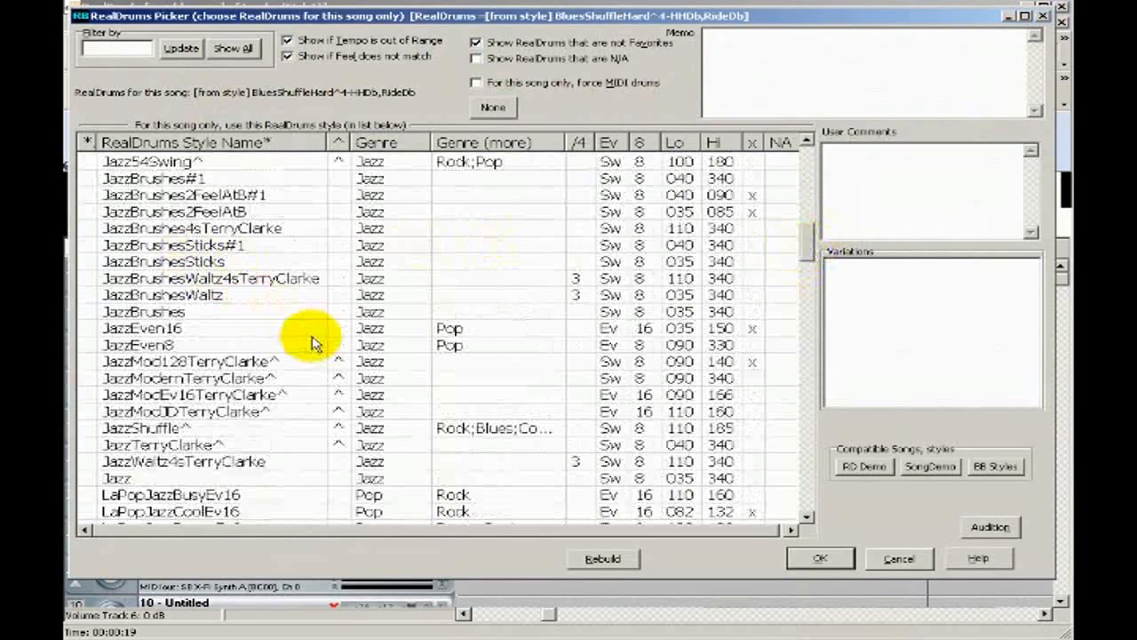
left_click(200, 179)
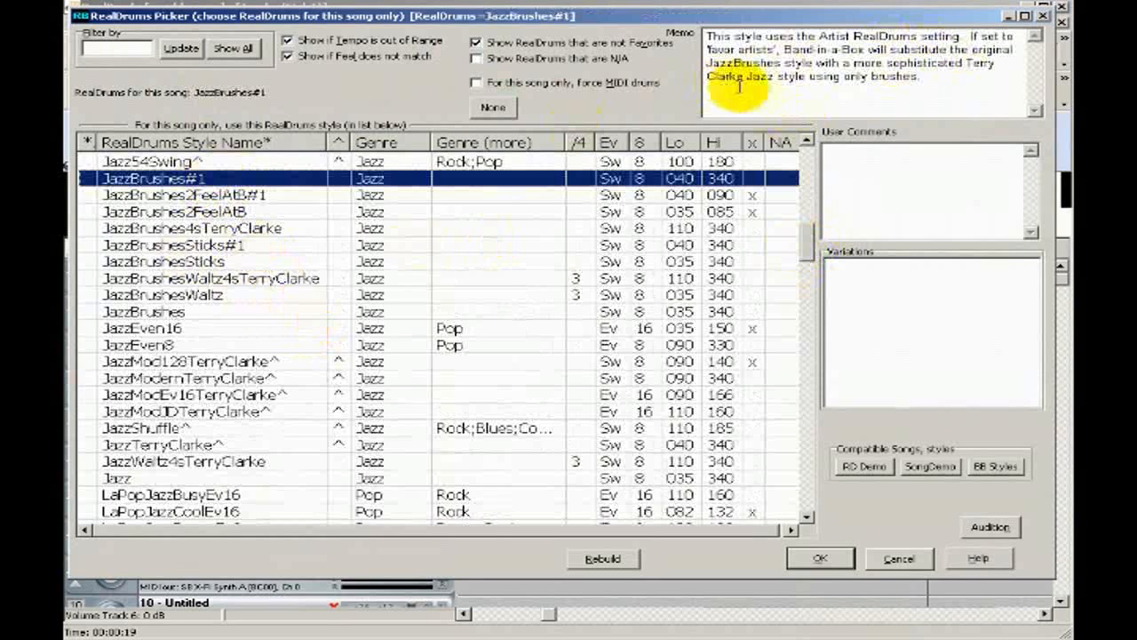
left_click(817, 558)
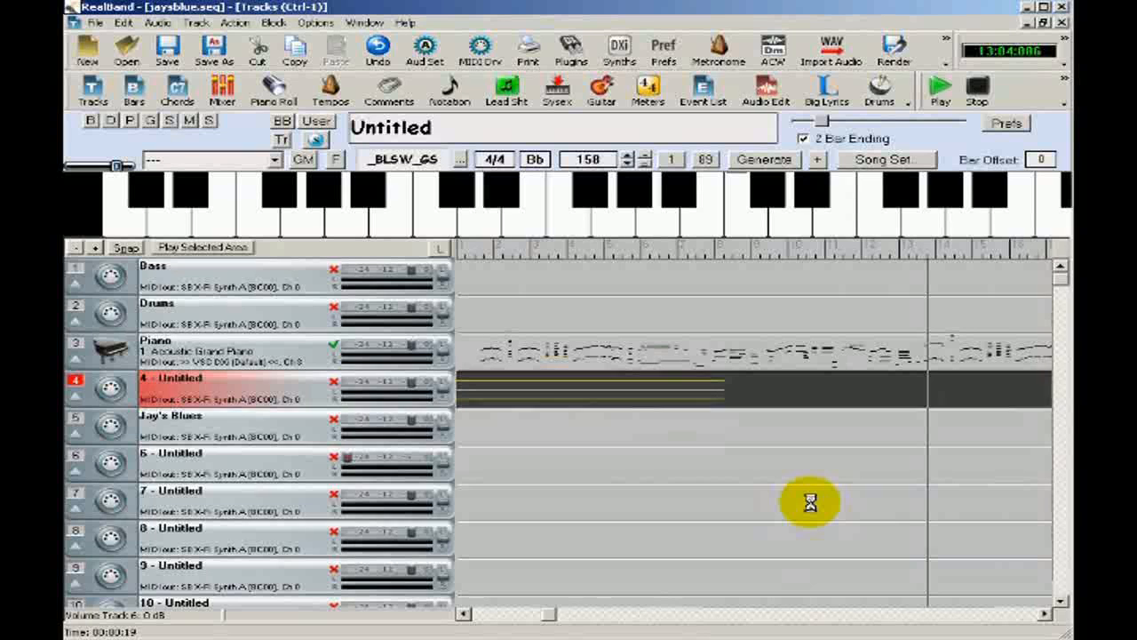
double_click(894, 429)
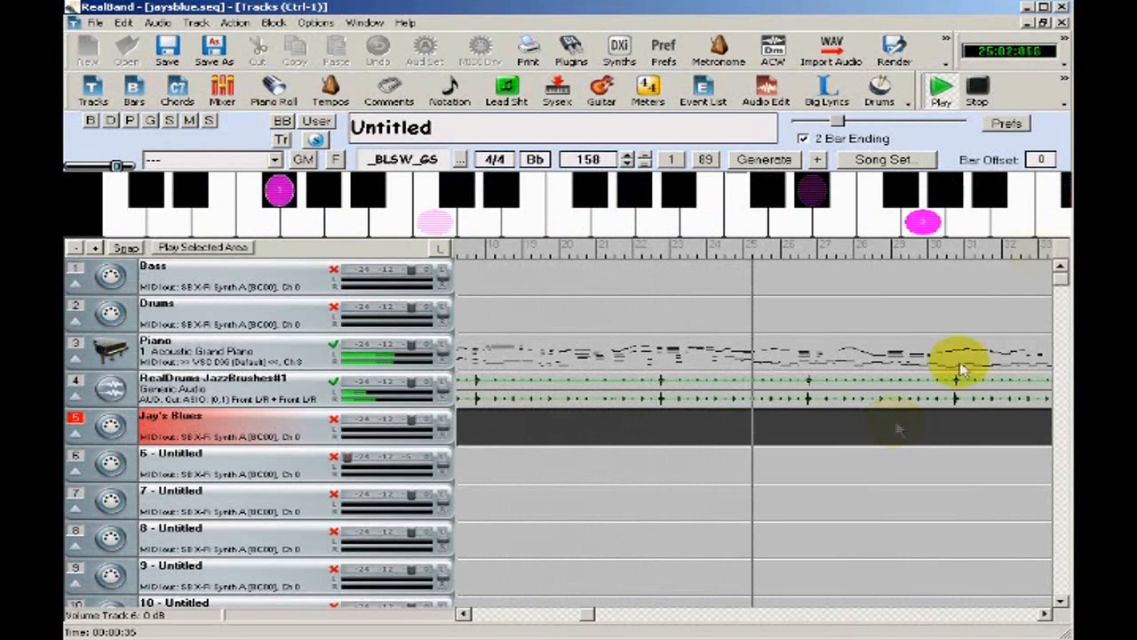
left_click(977, 89)
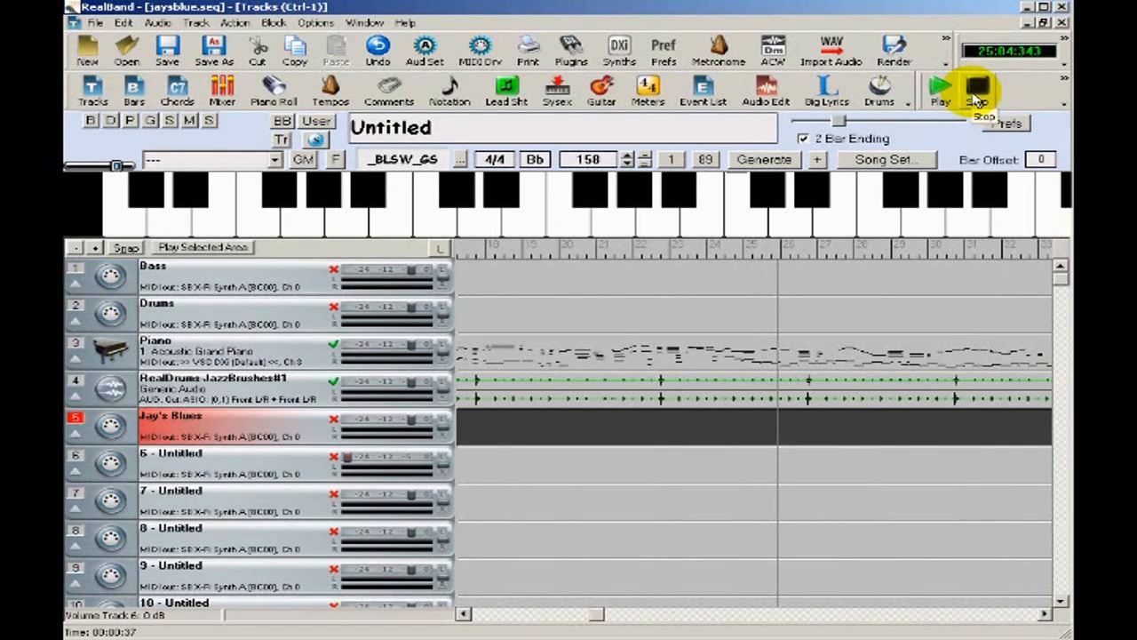
Open Frontier.wma from the Tutorial - BB2007 folder without saving the current song, and start playing it.
left_click(126, 53)
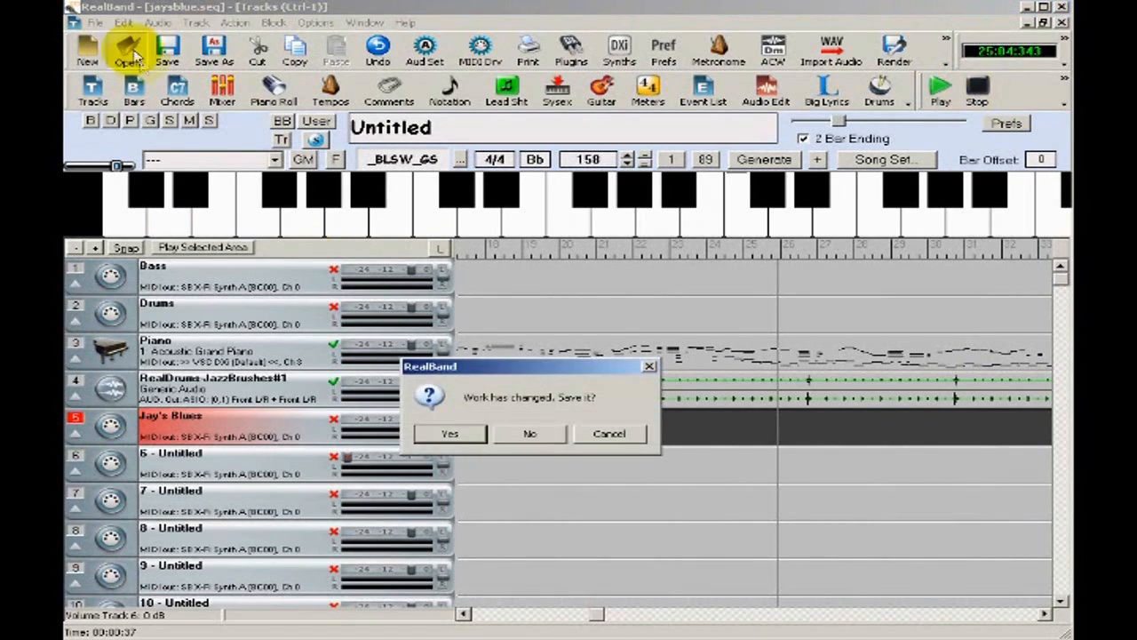
left_click(554, 434)
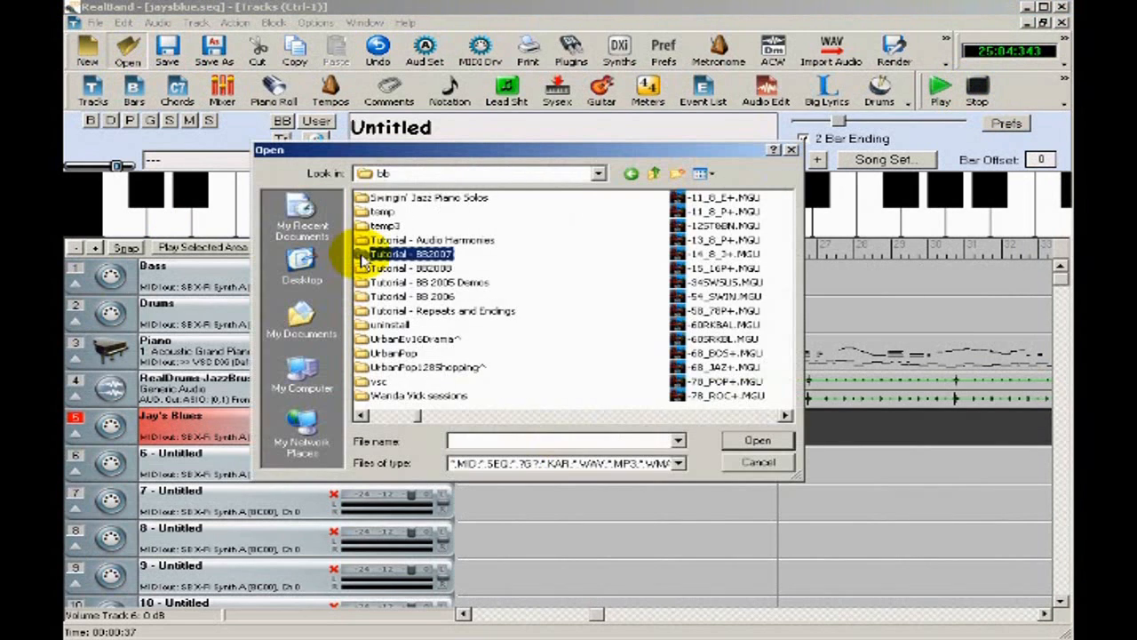
double_click(381, 252)
double_click(407, 270)
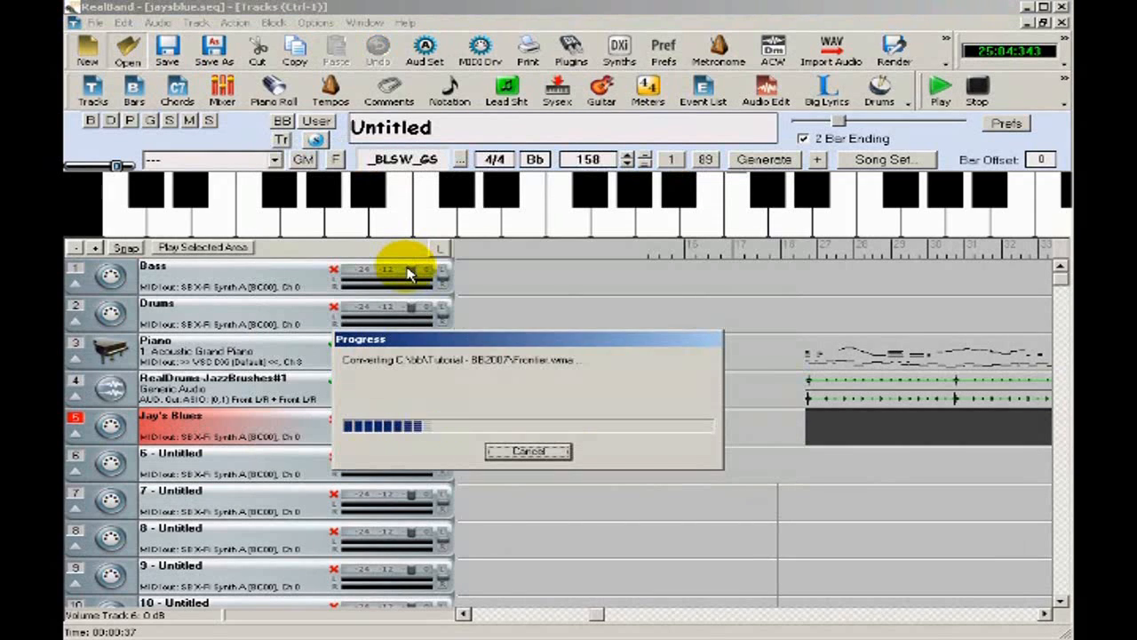
left_click(490, 315)
key("space")
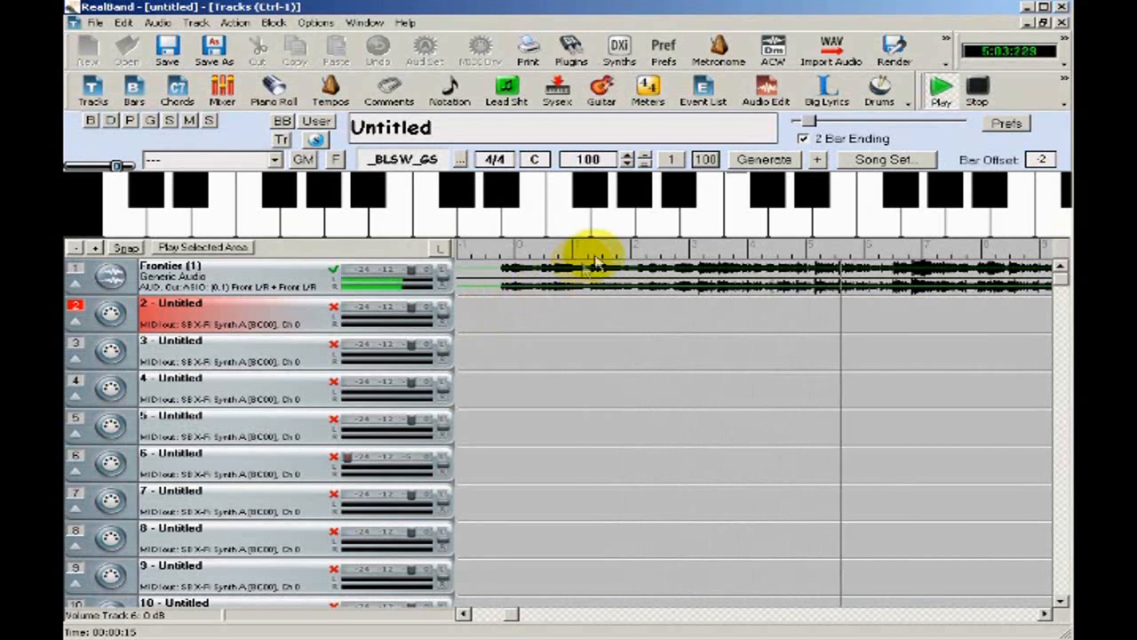
Run the Audio Chord Wizard from the chord sheet, using the existing song as the source.
left_click(178, 92)
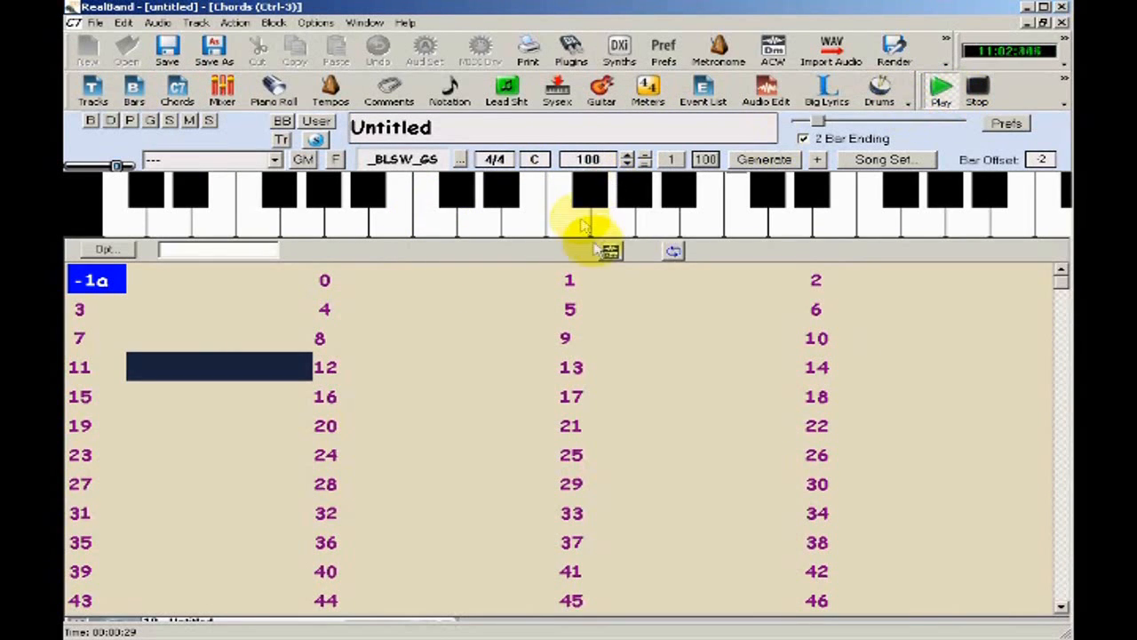
left_click(612, 252)
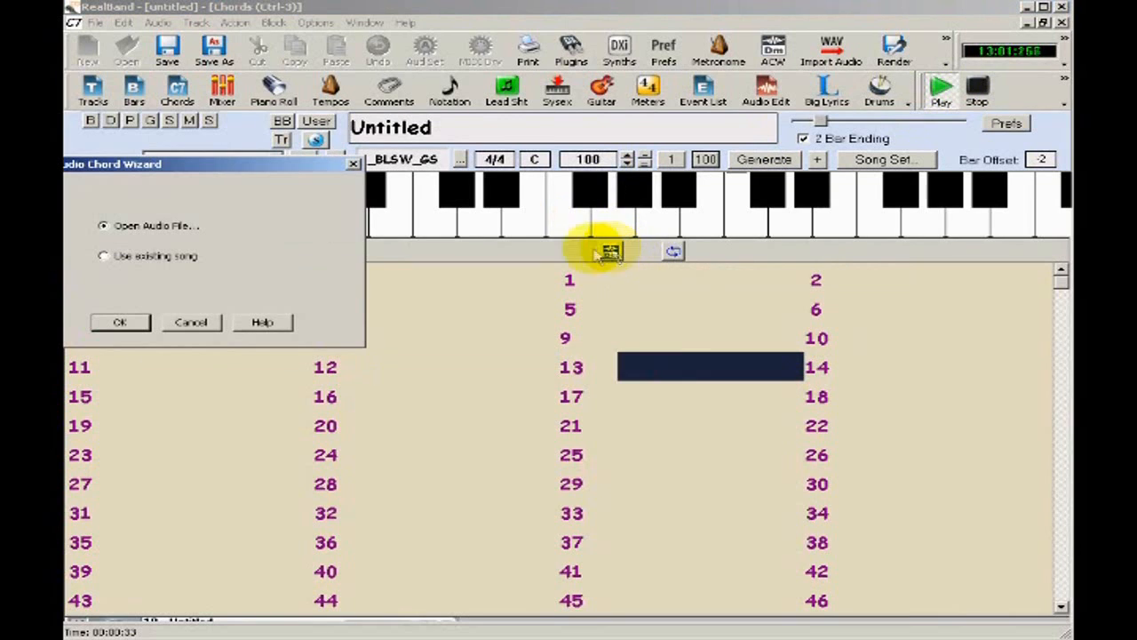
left_click(134, 260)
left_click(124, 322)
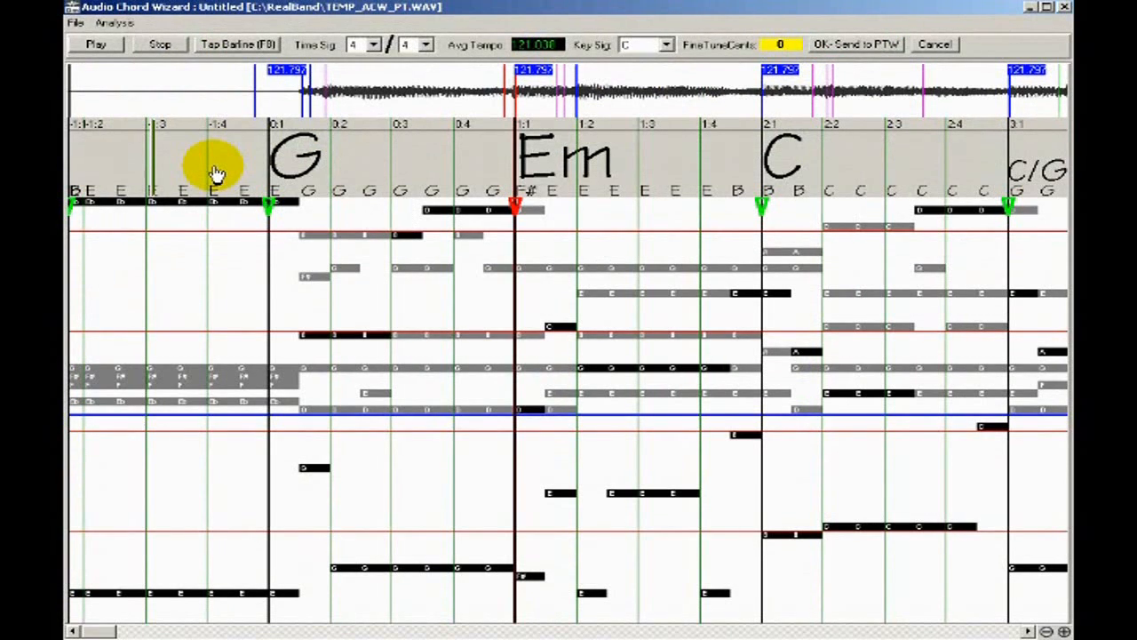
Play the song's opening and set bar one at the first downbeat, just before beat 0:2 under the G chord.
left_click(188, 160)
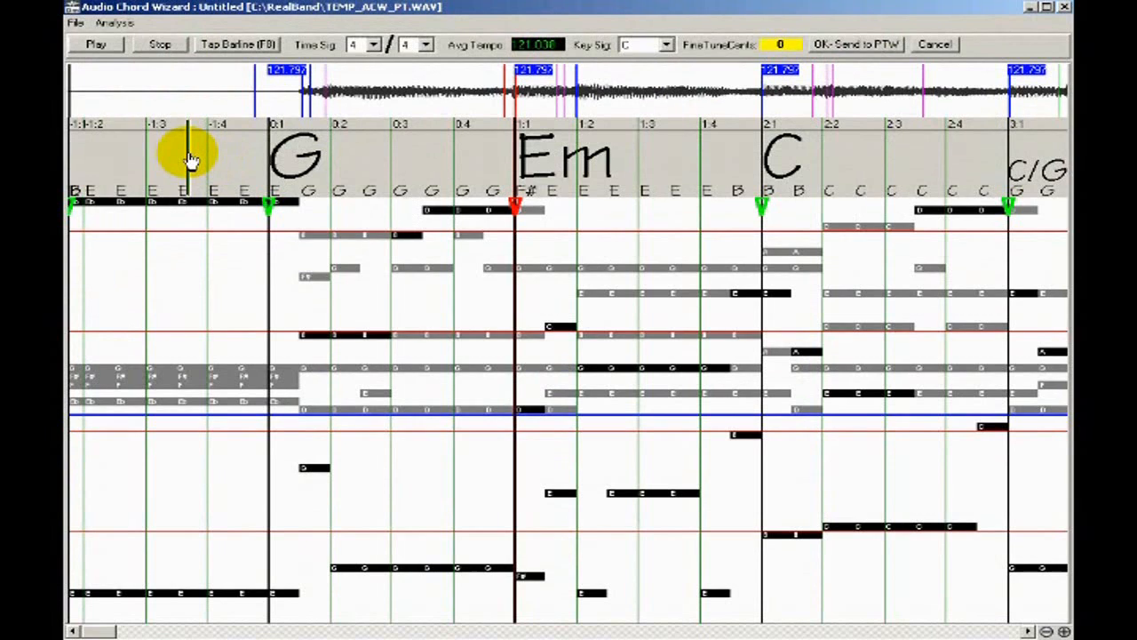
key("space")
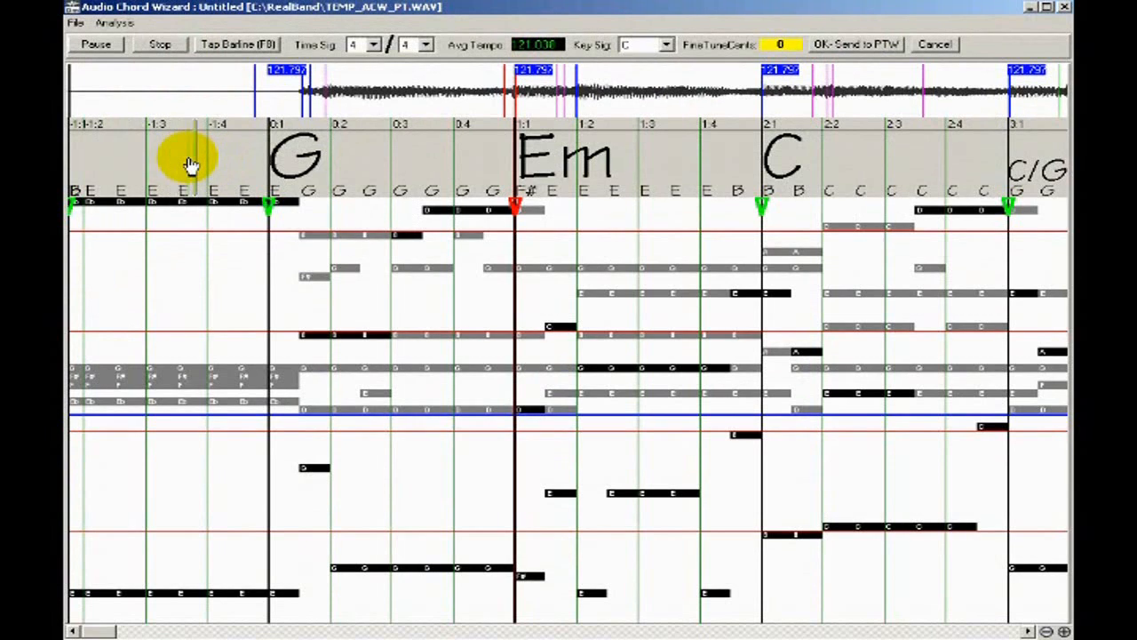
key("space")
right_click(325, 143)
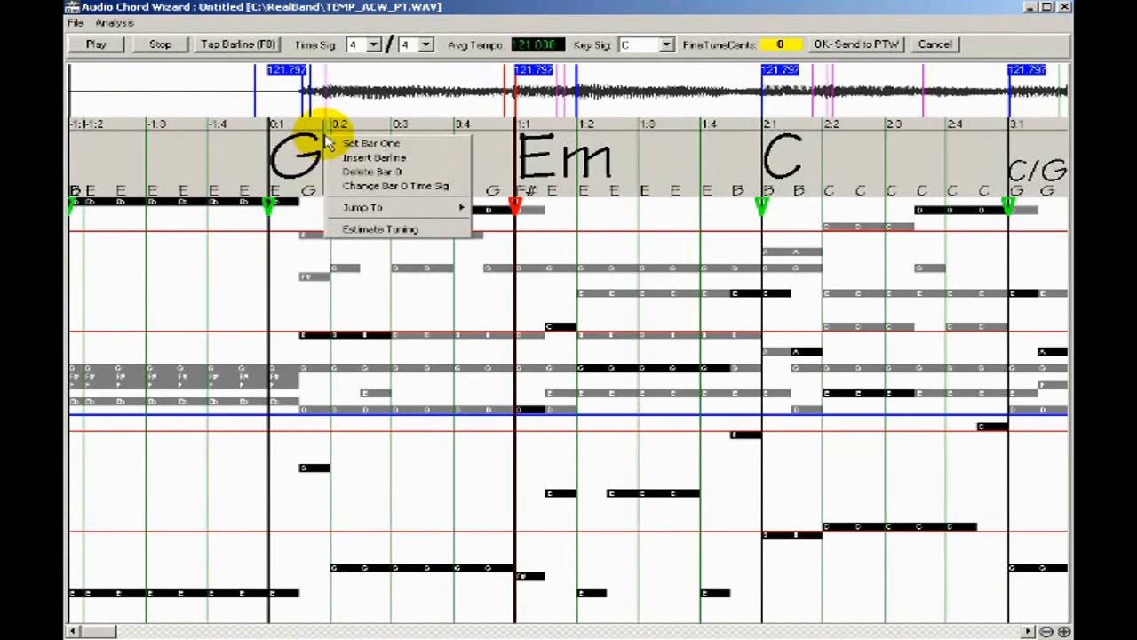
left_click(342, 144)
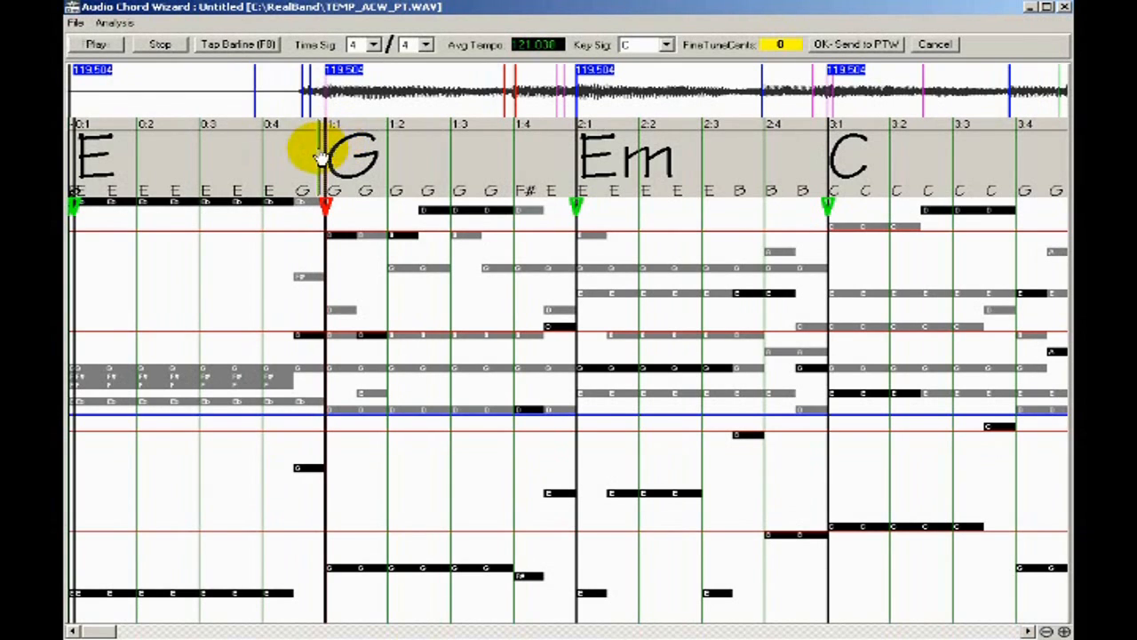
Play from bar 1 to check the barlines, and move the bar 5 barline slightly earlier onto the downbeat.
left_click(336, 147)
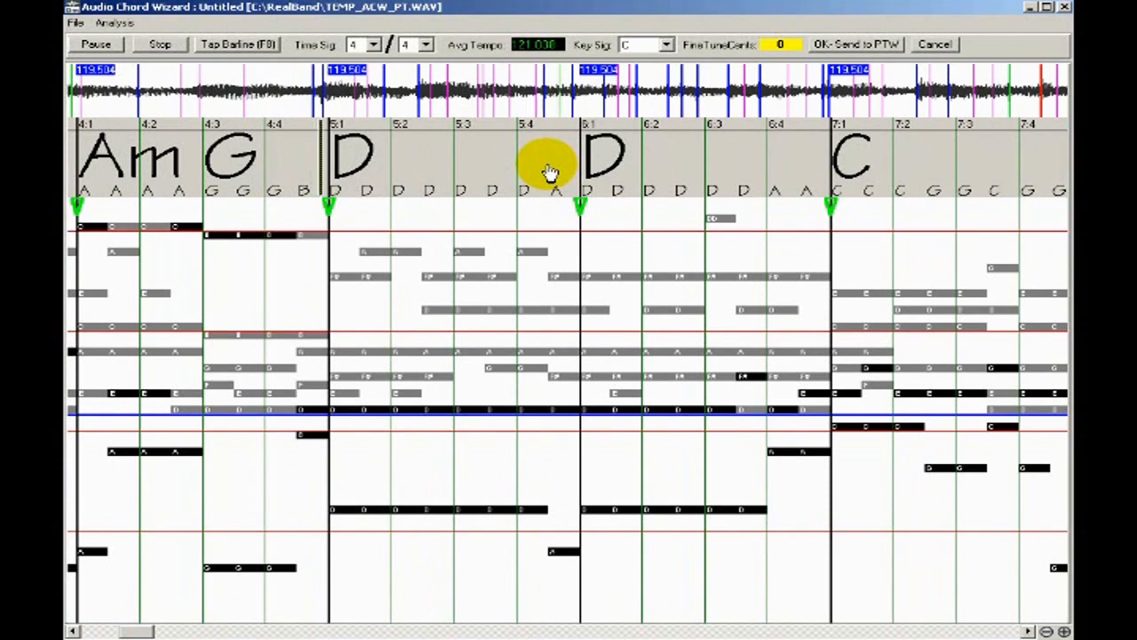
key("space")
left_click_drag(327, 204, 322, 205)
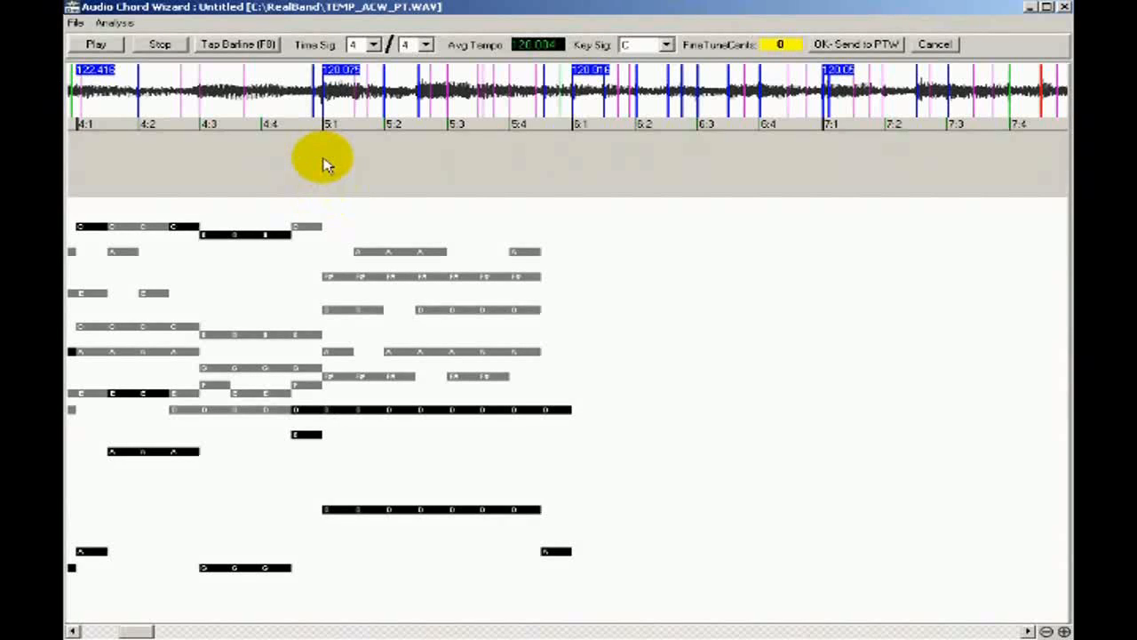
Play from bar 5 to about bar 21 to check the detected chords, and send the analysis to PTW.
left_click(324, 165)
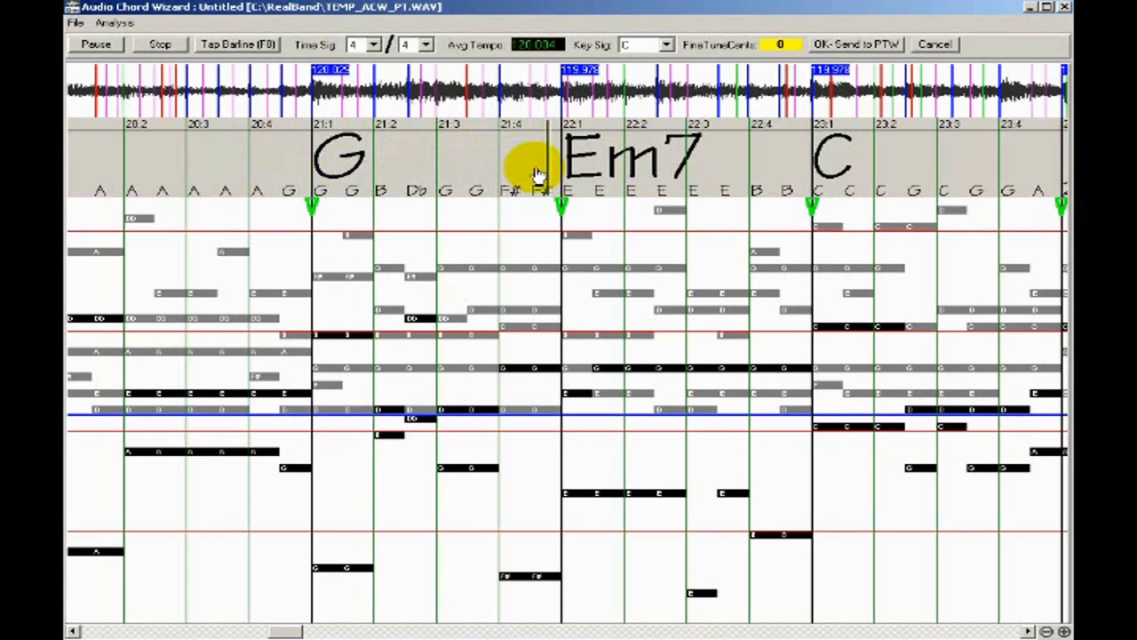
key("space")
left_click(825, 45)
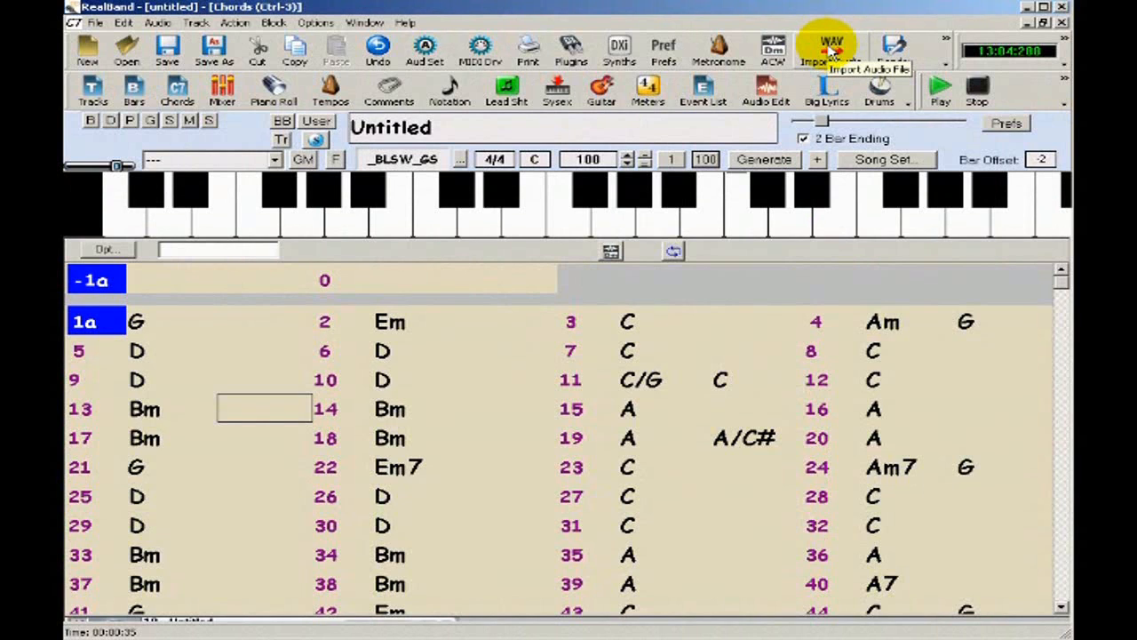
Play the chord sheet from bar 1 and add an "a" part marker at bar 5.
double_click(164, 323)
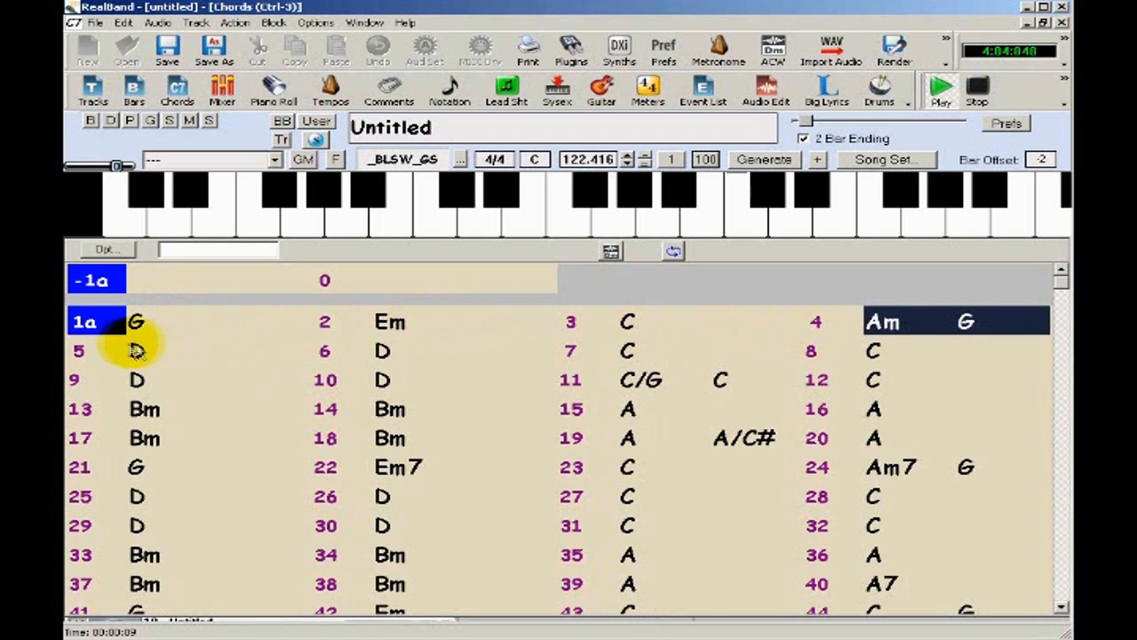
left_click(89, 352)
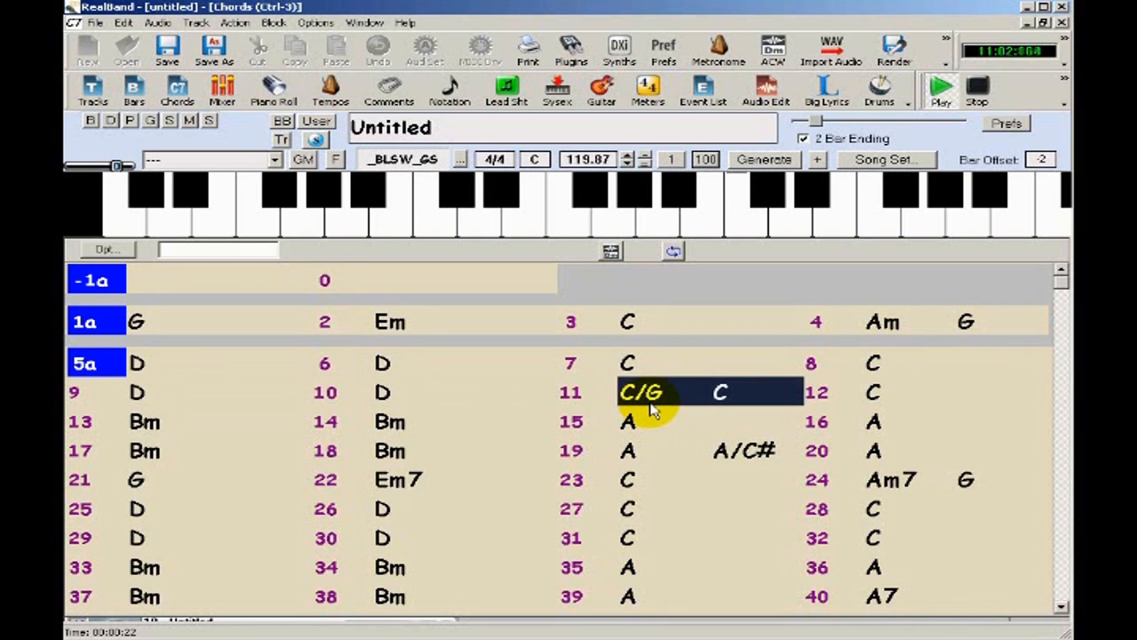
Stop playback, replace the C/G and C chords in bar 11 with a single C chord, and resume playing.
left_click(977, 86)
left_click(672, 402)
key("ctrl+g")
key("Escape")
type("C")
key("Return")
key("BackSpace")
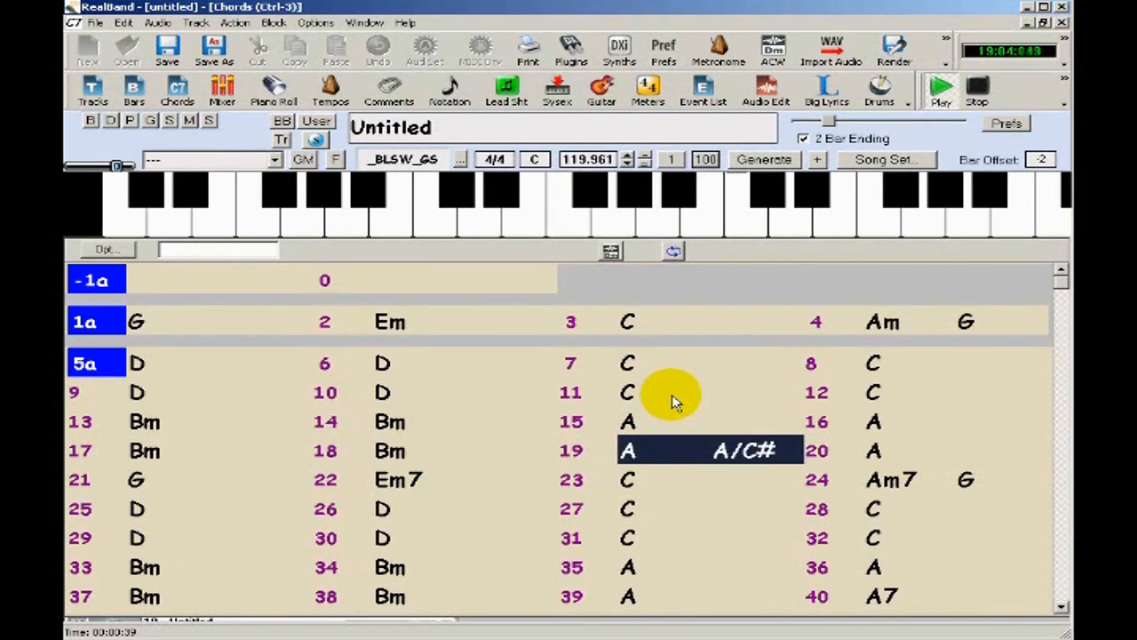
Remove the A/C# chord from the second half of bar 19 and resume playback there.
left_click(747, 456)
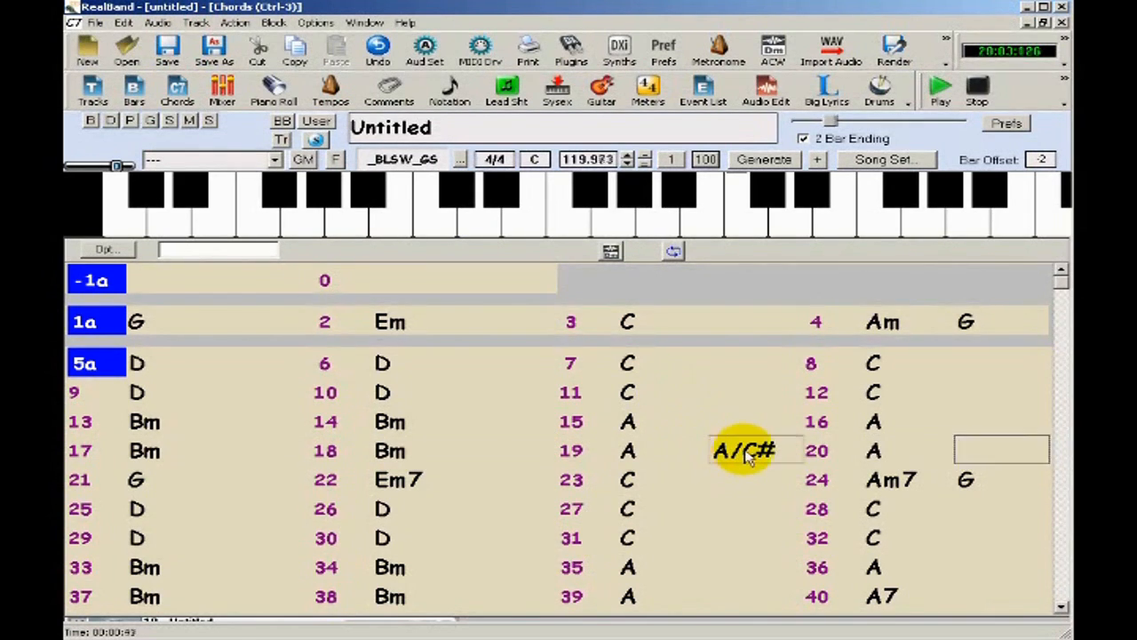
key("Delete")
double_click(706, 449)
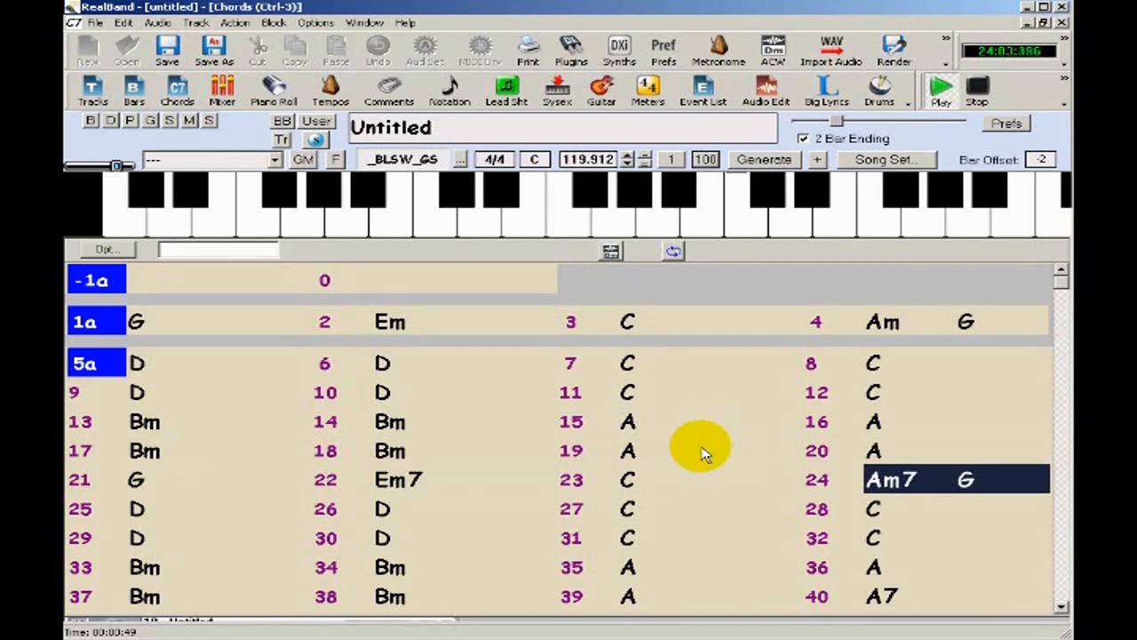
Add a "b" part marker at bar 25 during playback, and stop the song in the second chorus.
left_click(87, 514)
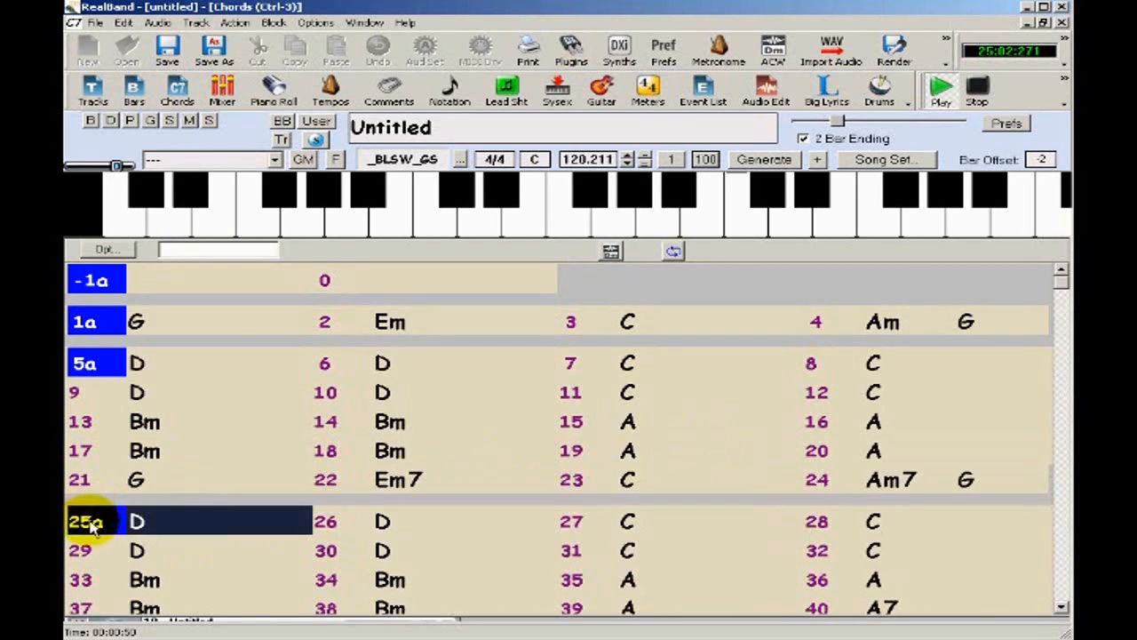
left_click(88, 514)
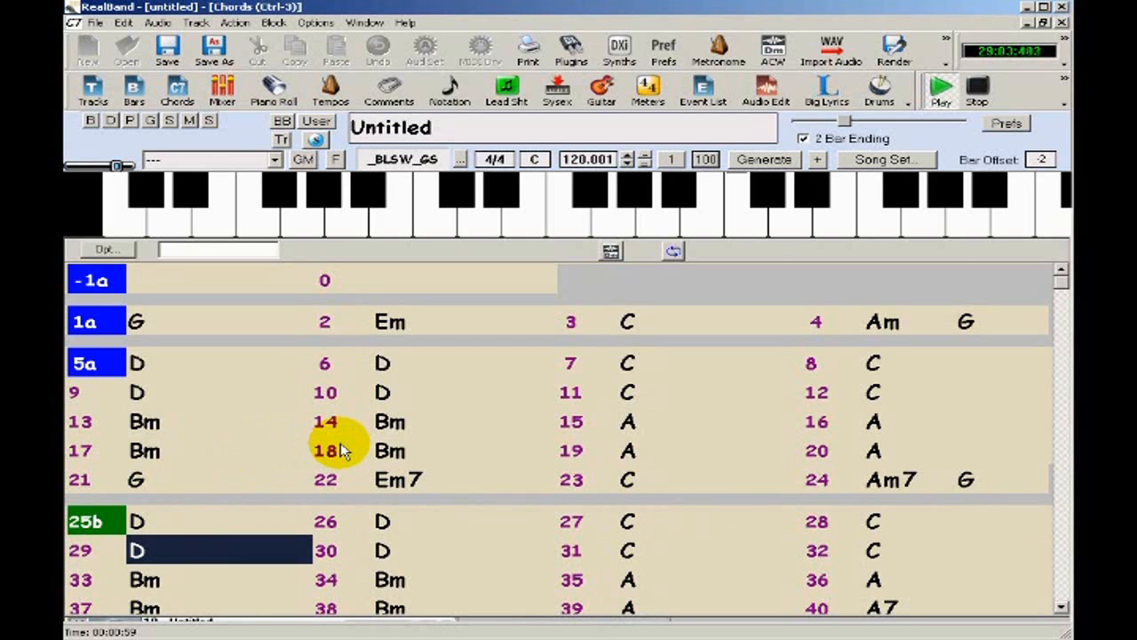
left_click(980, 89)
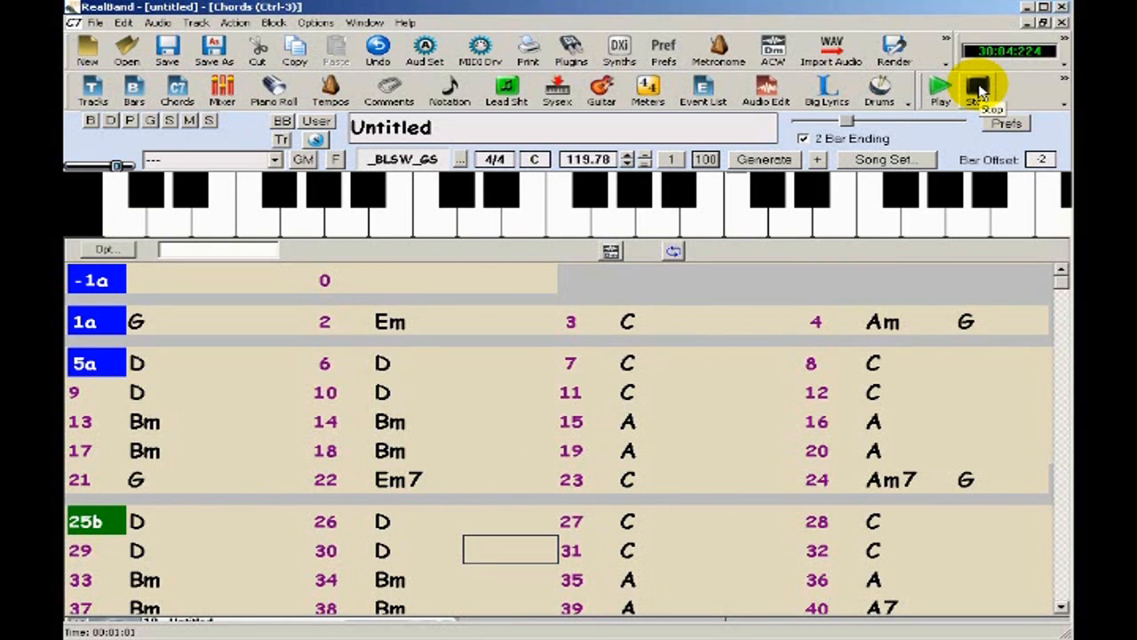
Select bars 5 to 24 in the chord sheet and open the RealTracks selection for that region on track 2.
left_click_drag(147, 363, 944, 493)
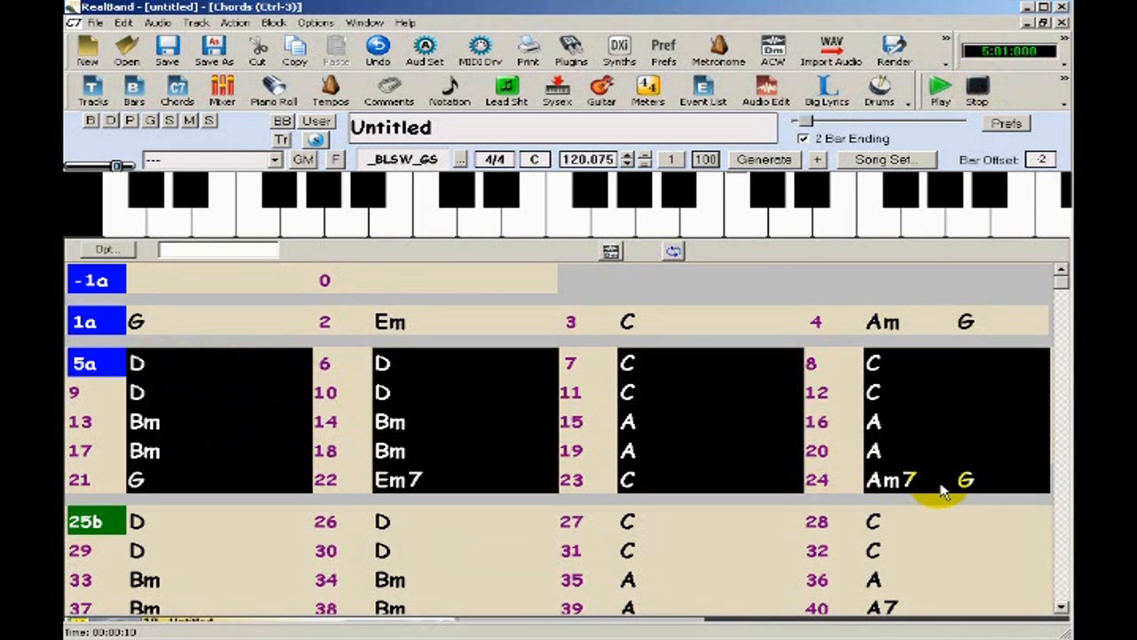
left_click(92, 88)
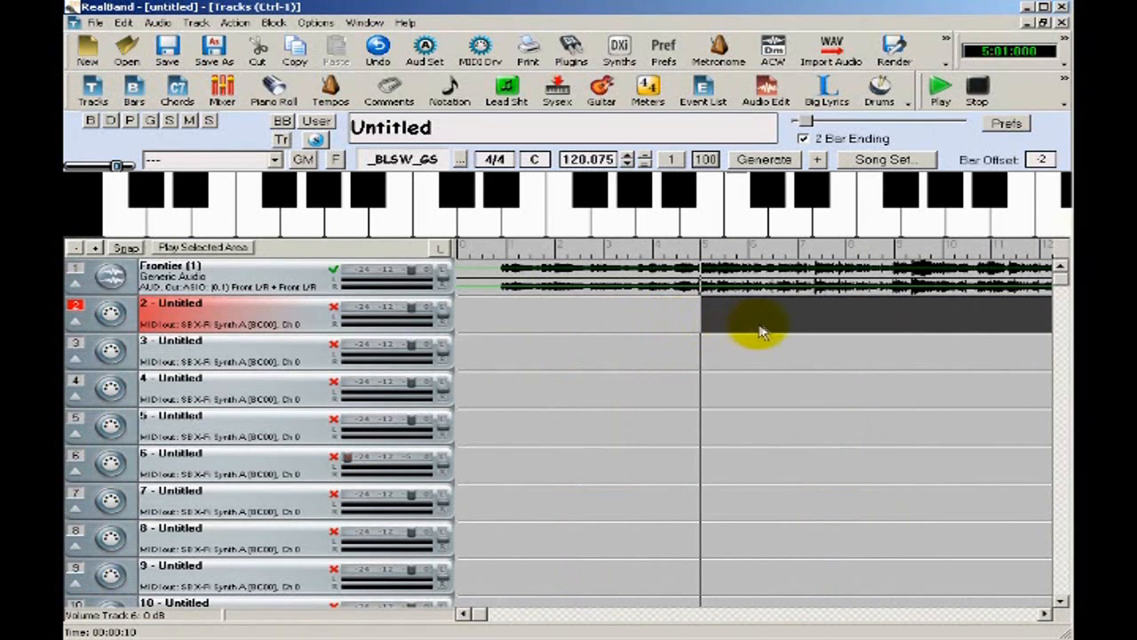
right_click(831, 326)
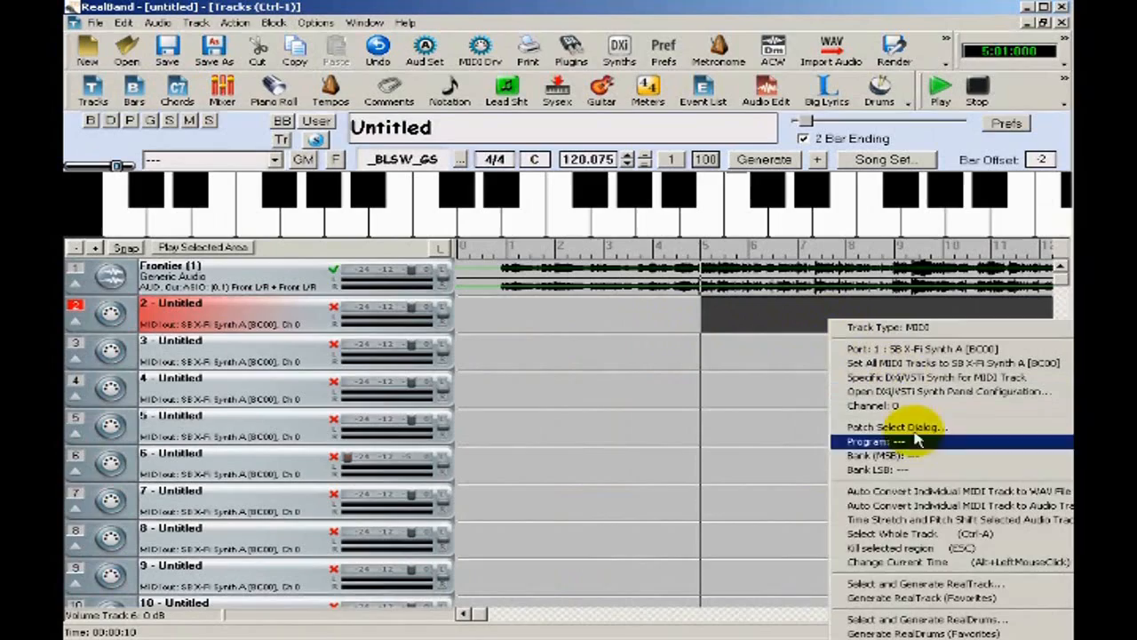
left_click(920, 585)
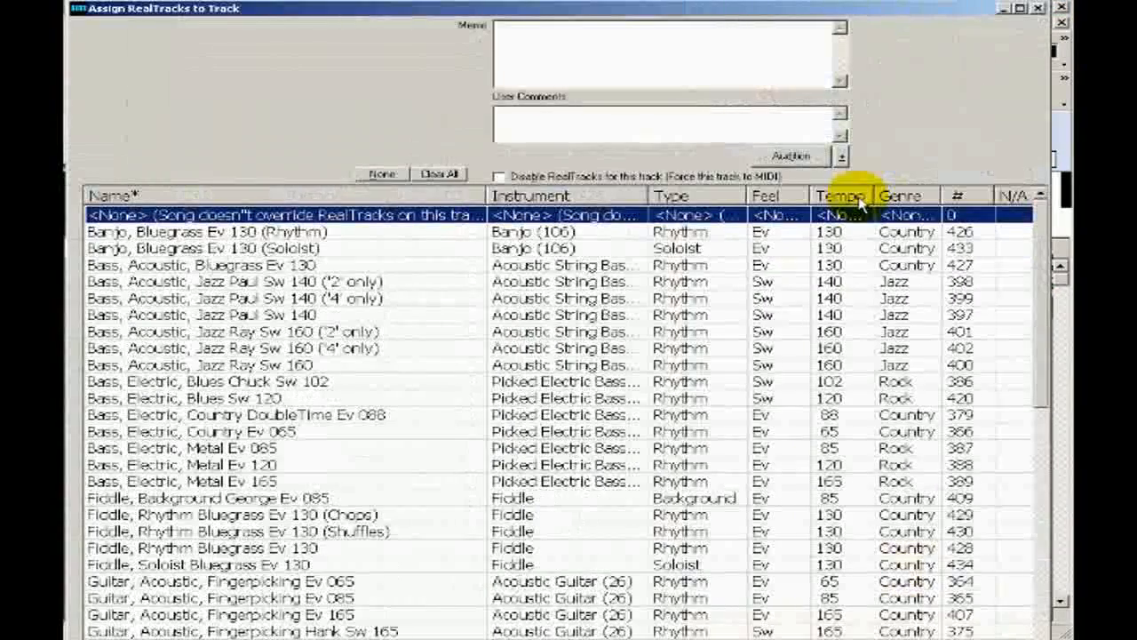
Sort the RealTracks by tempo, generate "Guitar, Resonator, Background Allis Ev 120" on track 2, and listen to the result.
left_click(853, 197)
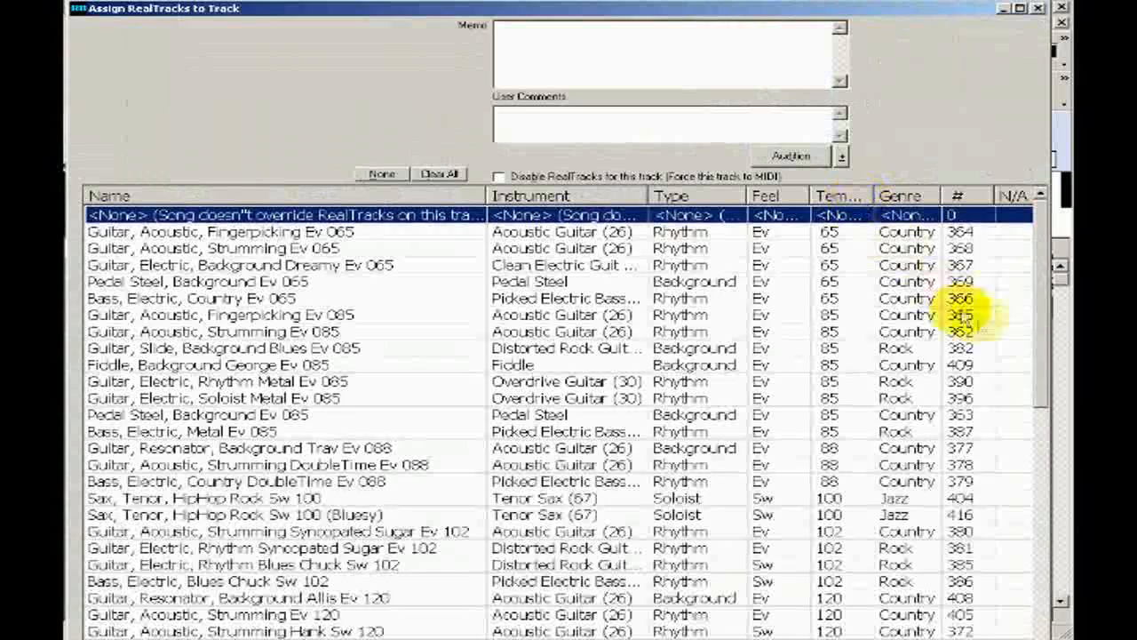
scroll(1041, 309, "down", 1)
left_click_drag(1041, 308, 1037, 413)
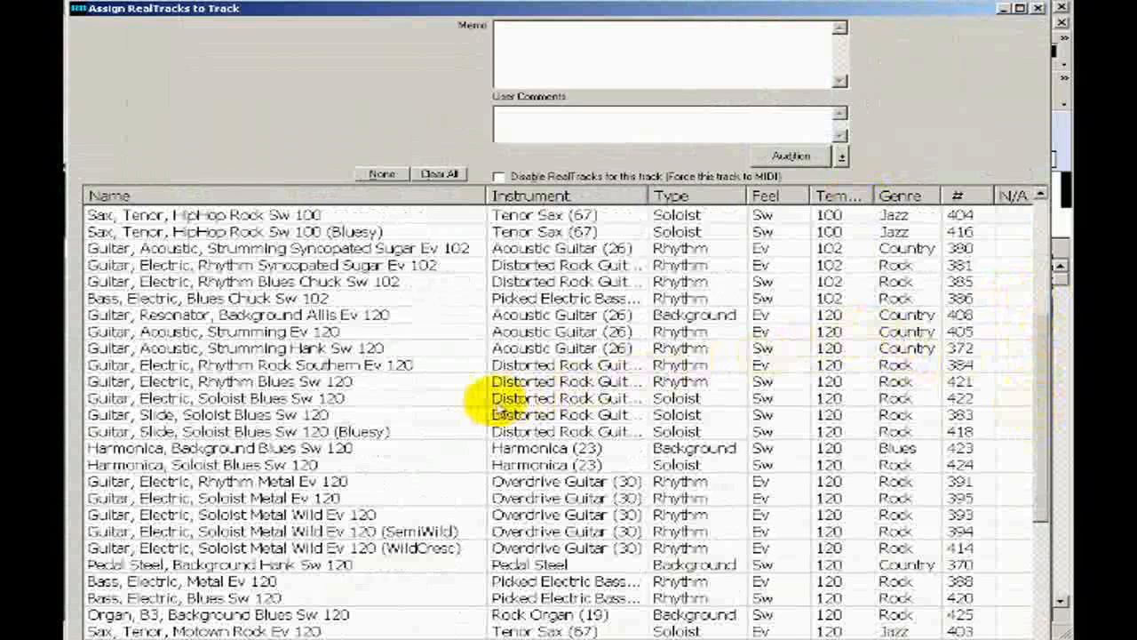
left_click(401, 316)
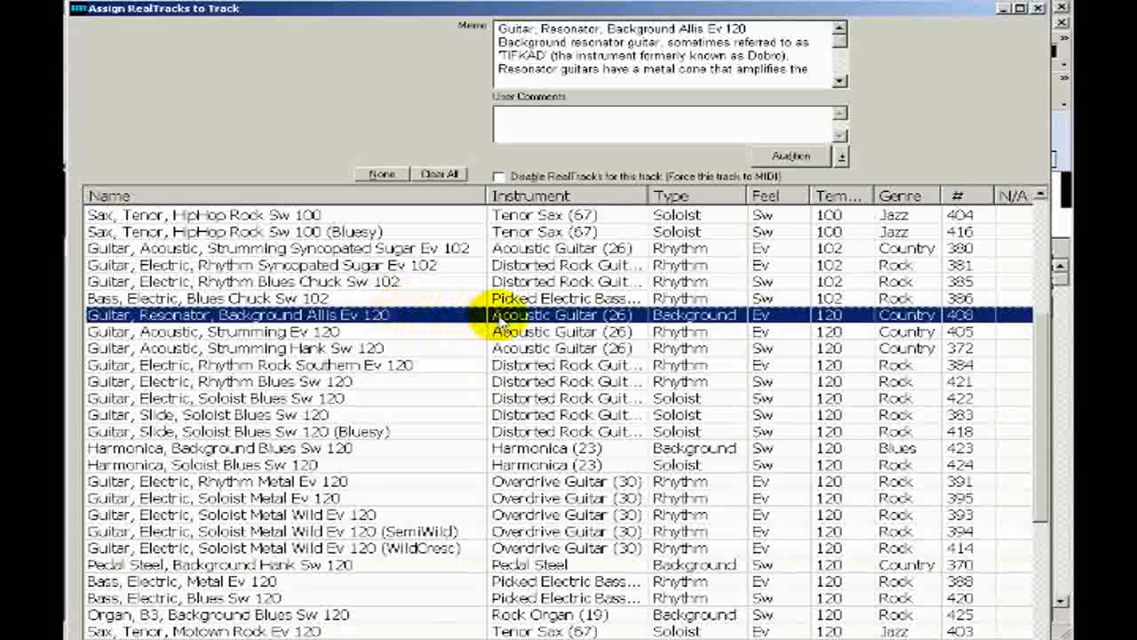
double_click(380, 317)
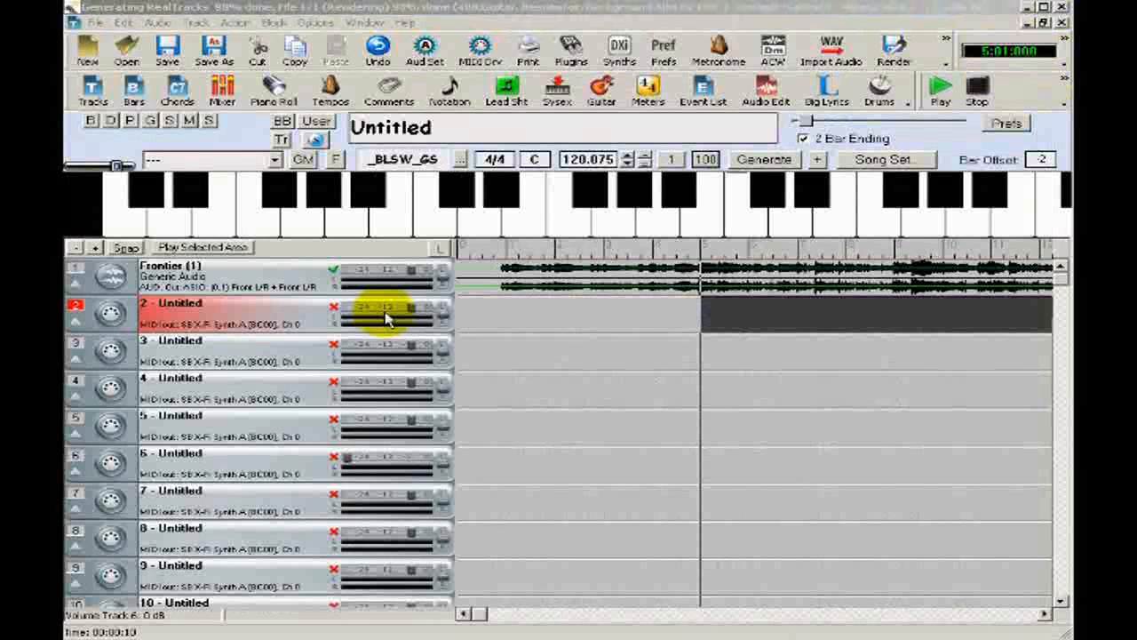
left_click(647, 352)
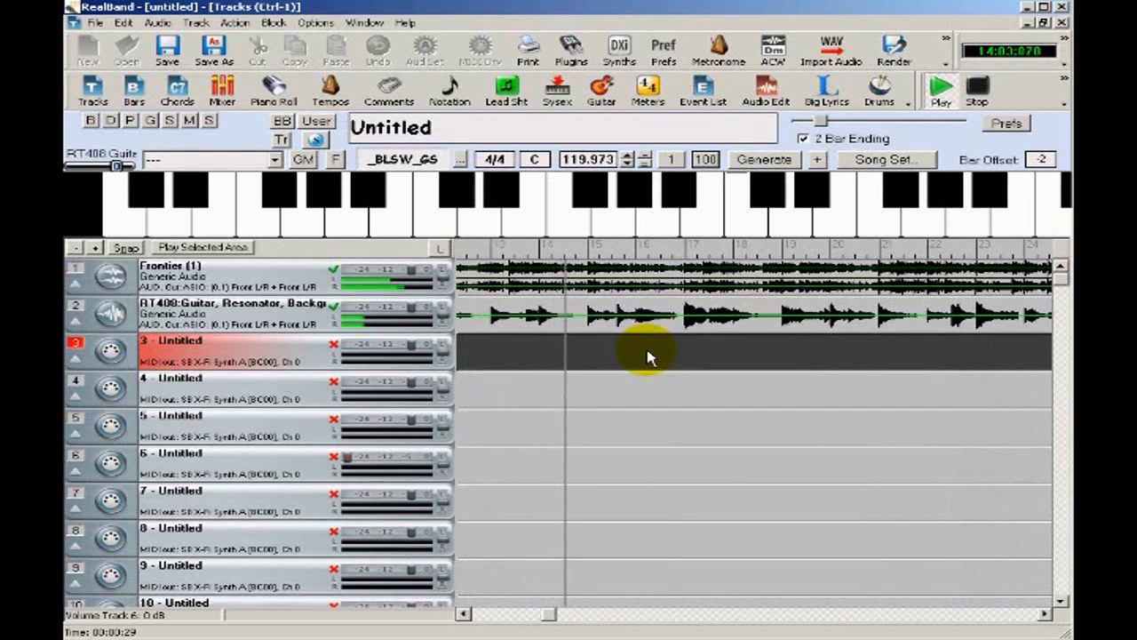
left_click(980, 89)
Select bars 25 to 64 in the chord sheet and make track 3 the only selected track.
left_click(177, 88)
left_click(1061, 610)
left_click_drag(182, 318, 941, 590)
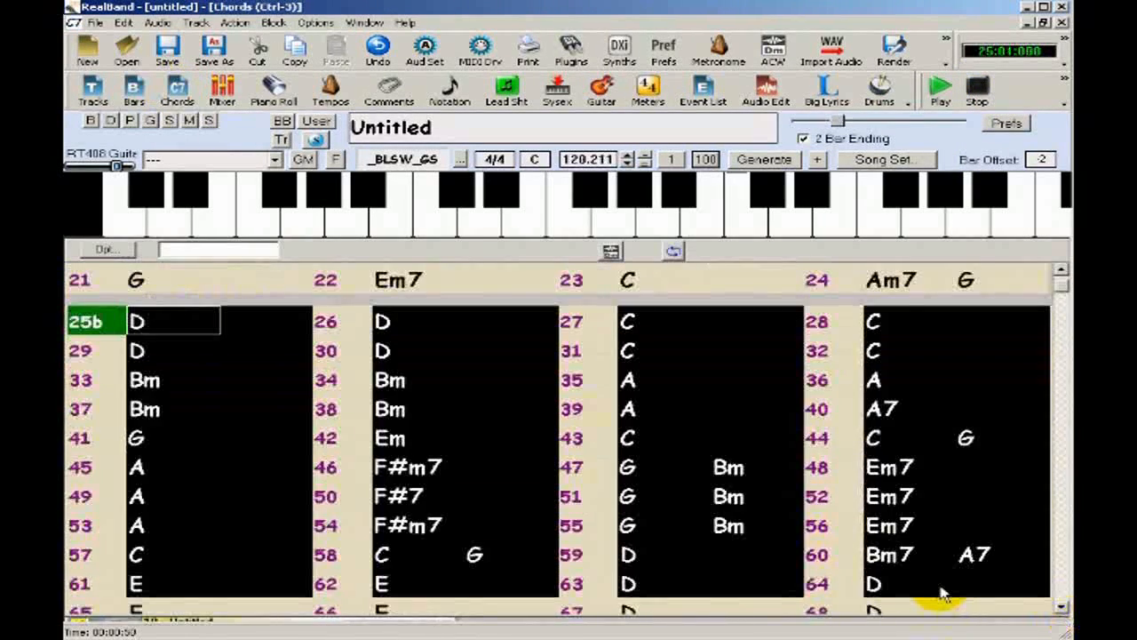
left_click(98, 91)
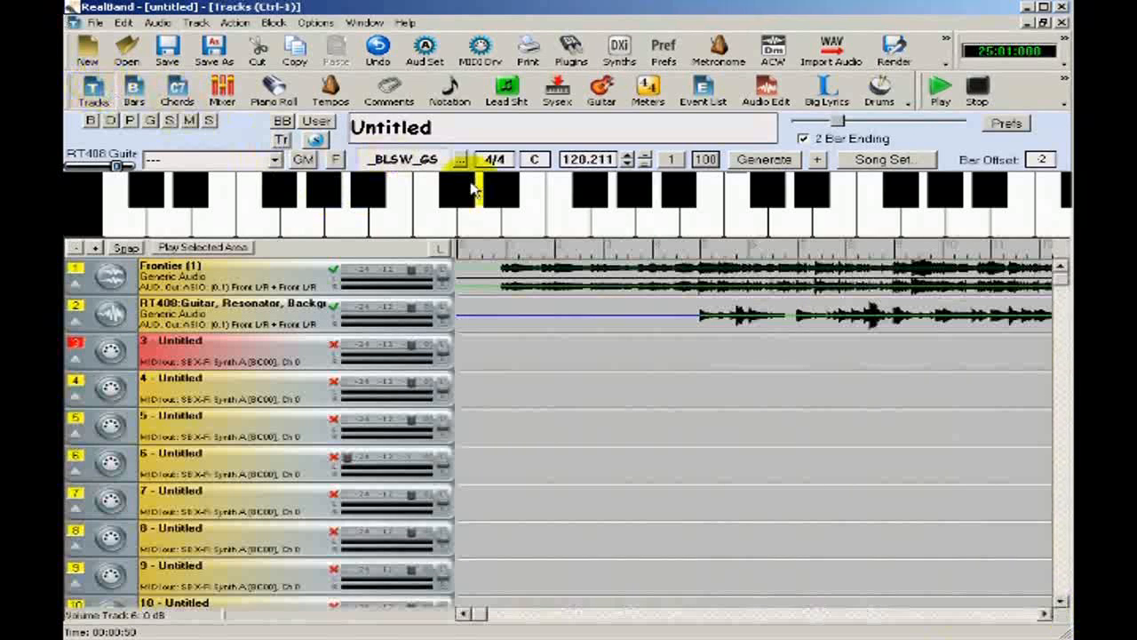
left_click(74, 343)
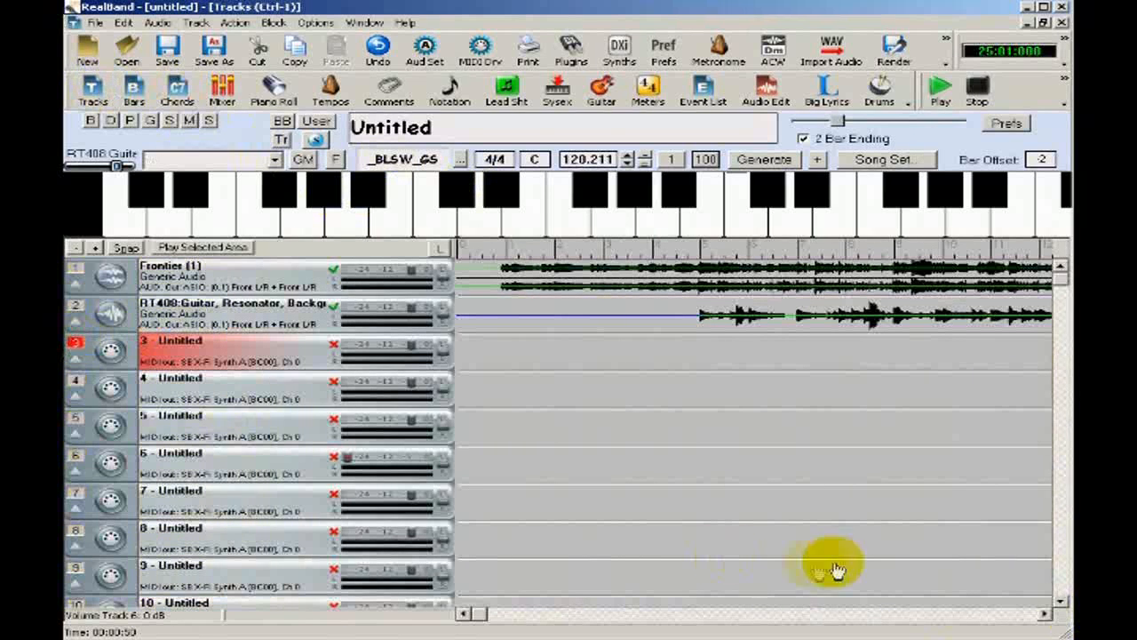
Generate the "Sax, Tenor, Motown Rock Ev 120" RealTrack on track 3 for the selected region starting at bar 25.
left_click(974, 613)
right_click(635, 357)
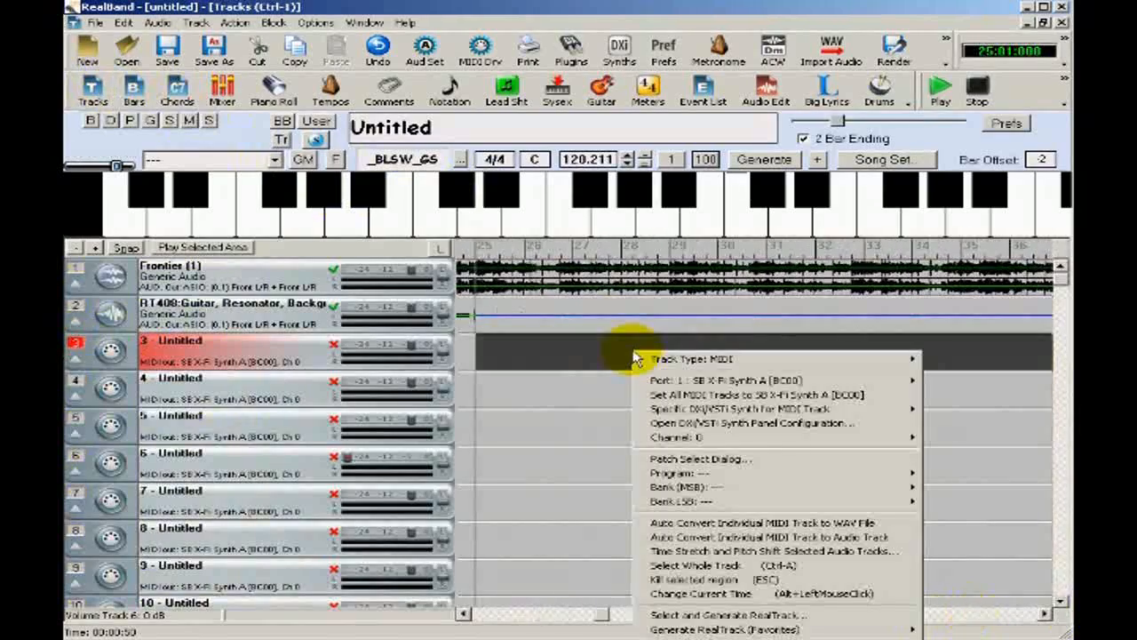
left_click(776, 613)
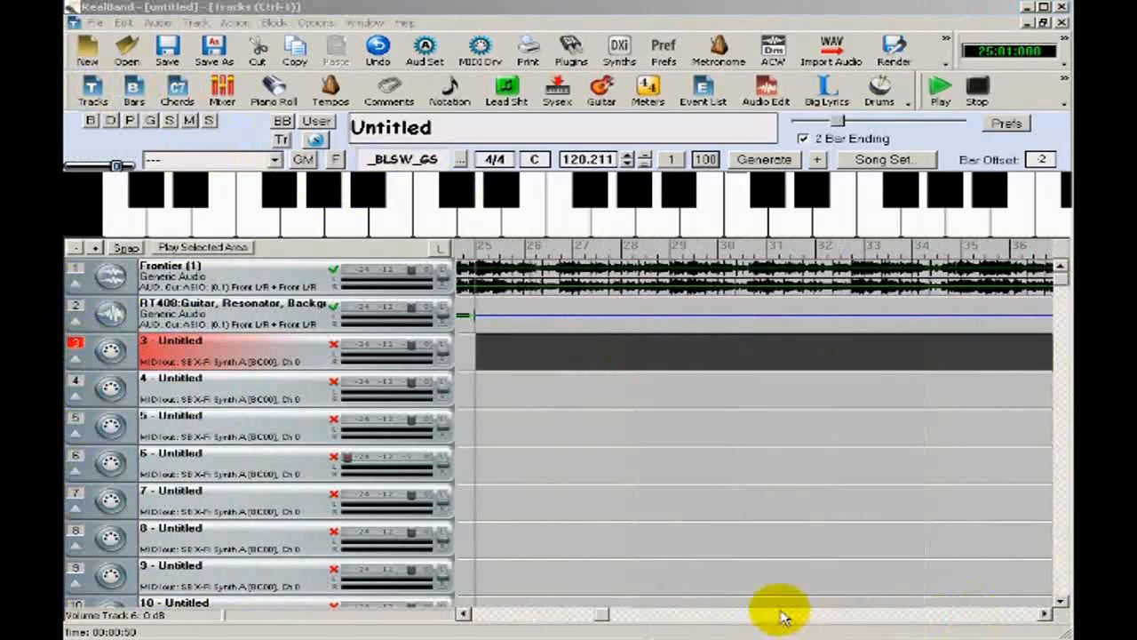
scroll(1051, 480, "down", 1)
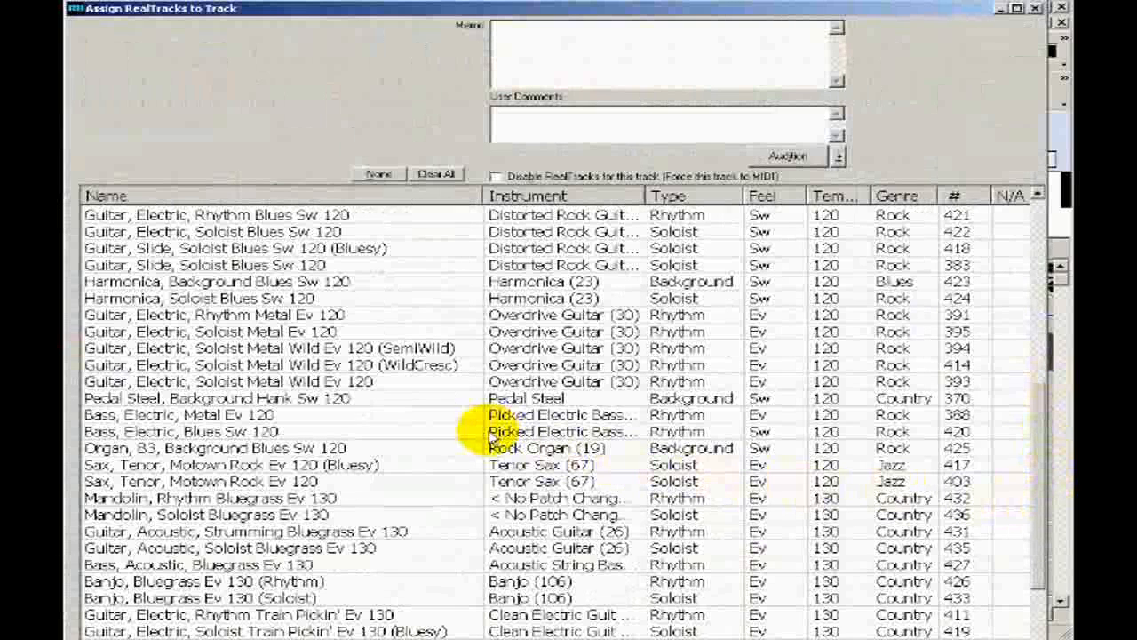
left_click(256, 482)
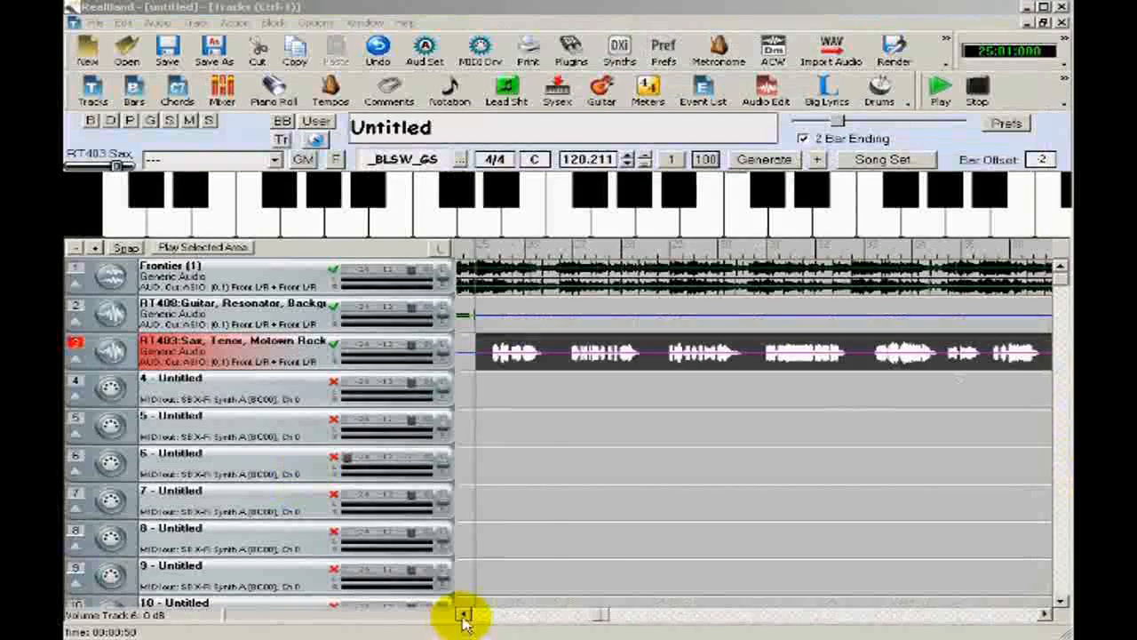
Play the song from bar 21 to hear the change from the guitar to the sax part.
left_click(464, 615)
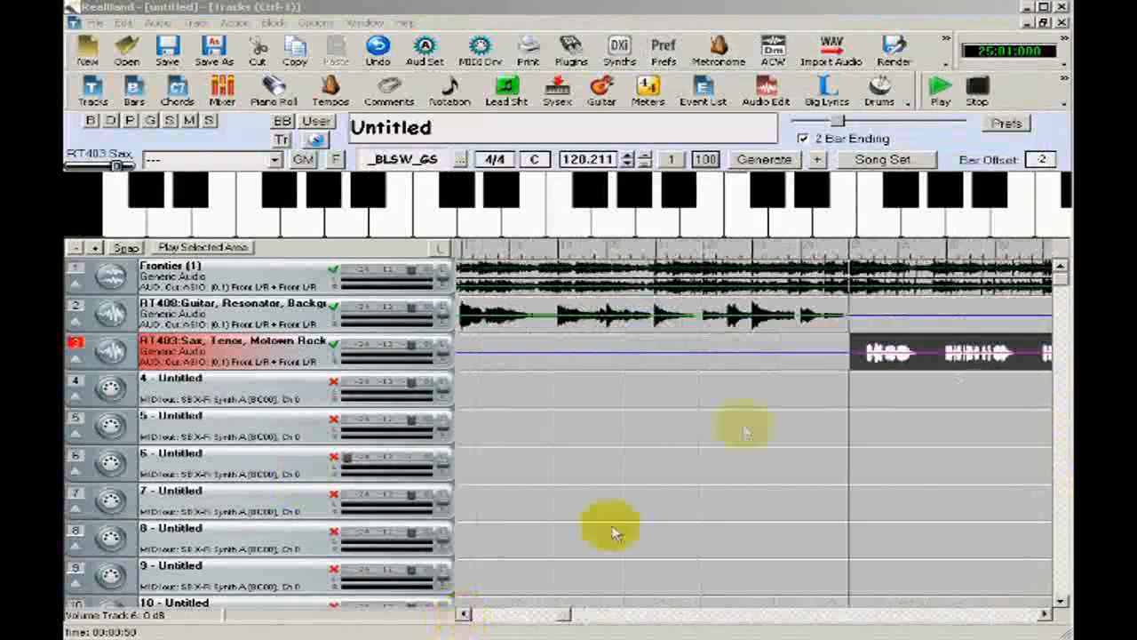
left_click(655, 399)
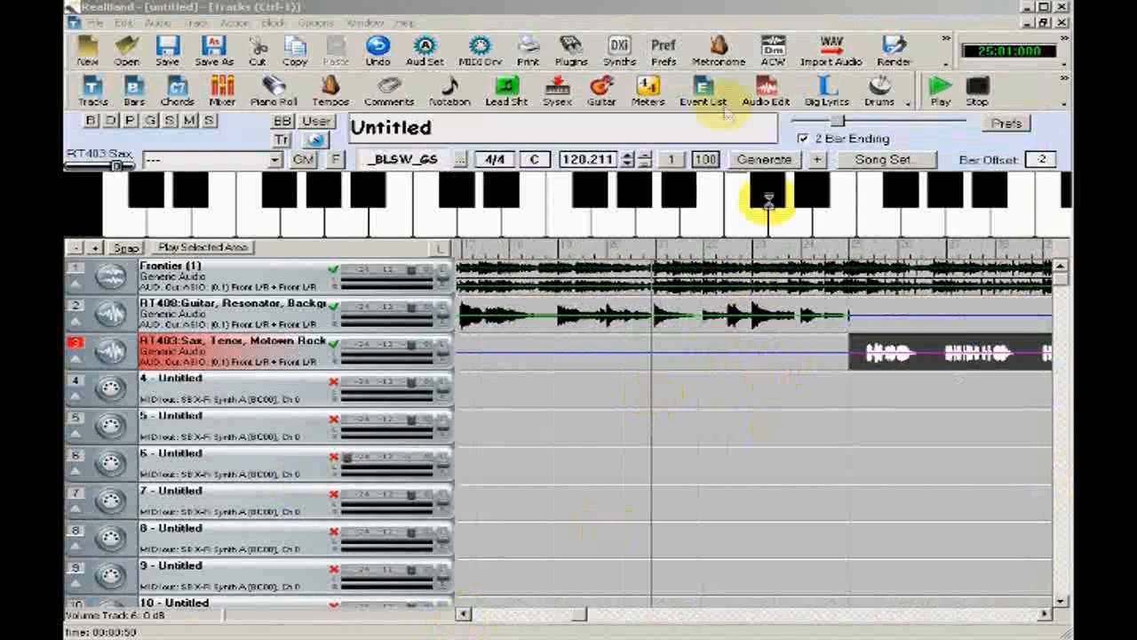
left_click(940, 87)
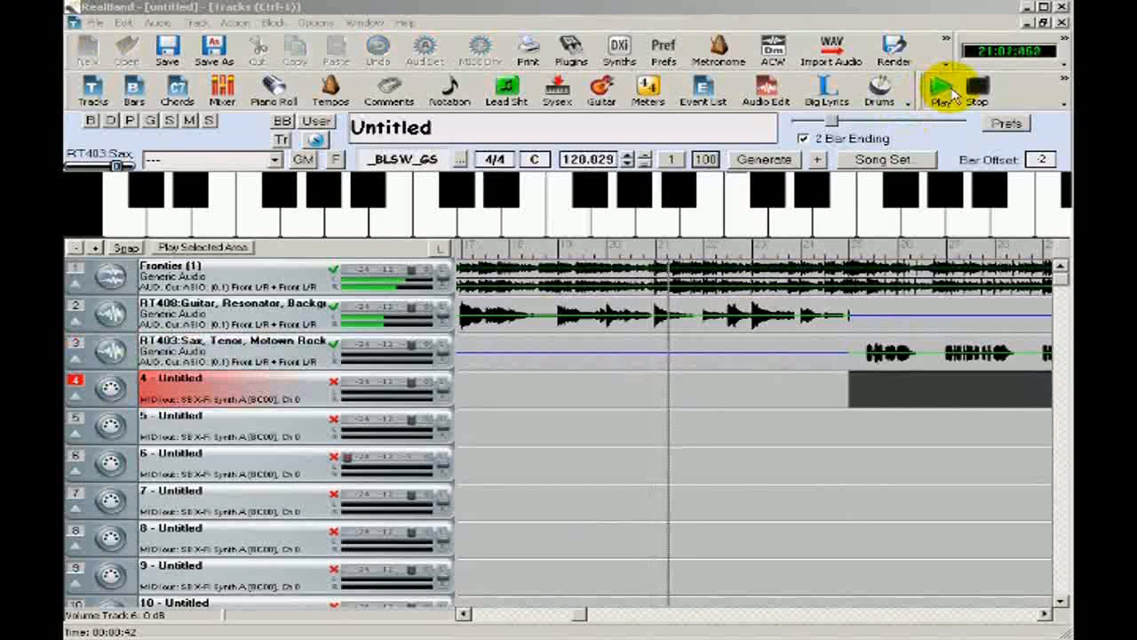